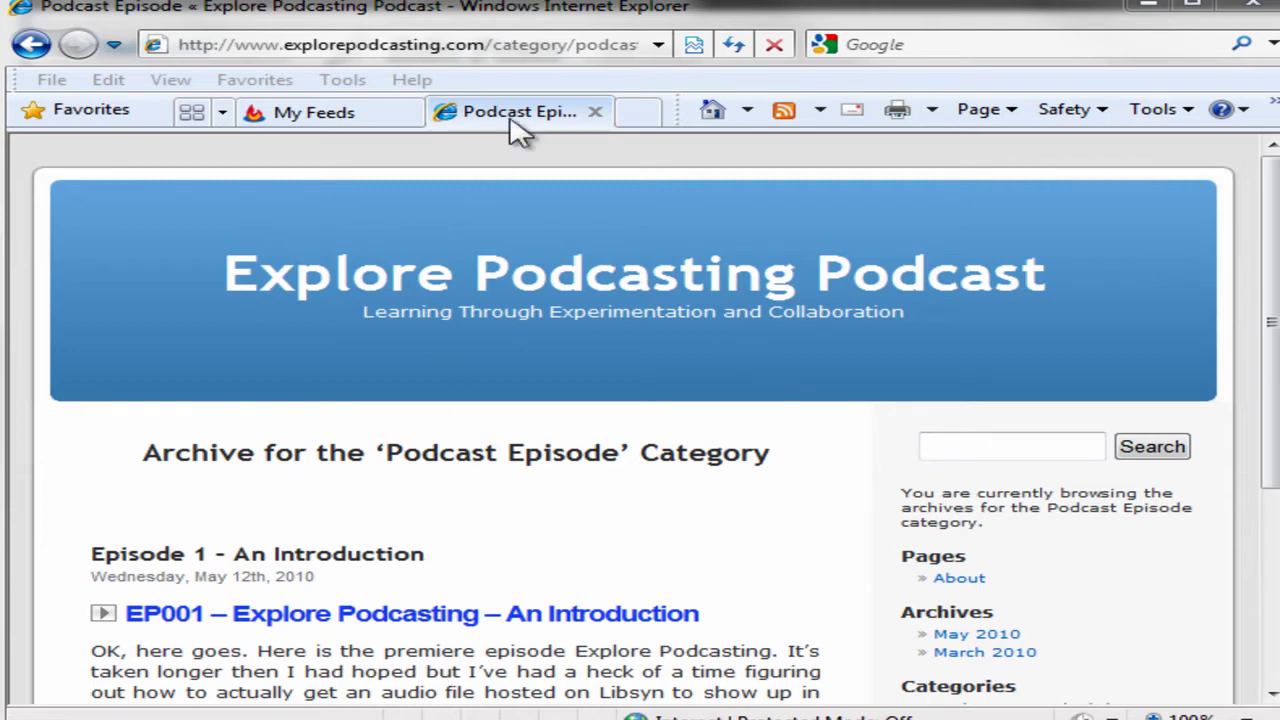
Return from the Podcast Episode archive to the Explore Podcasting home page and scroll to the first post.
click(580, 295)
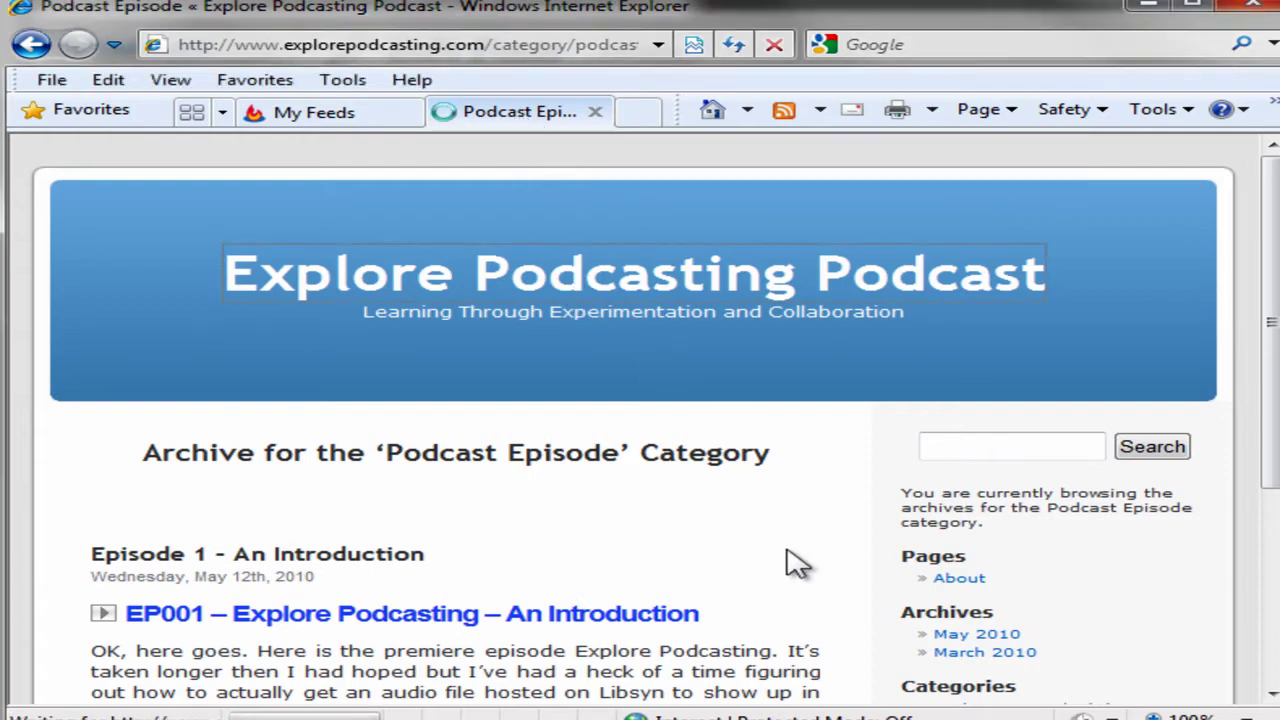
scroll(390, 500, down, 3)
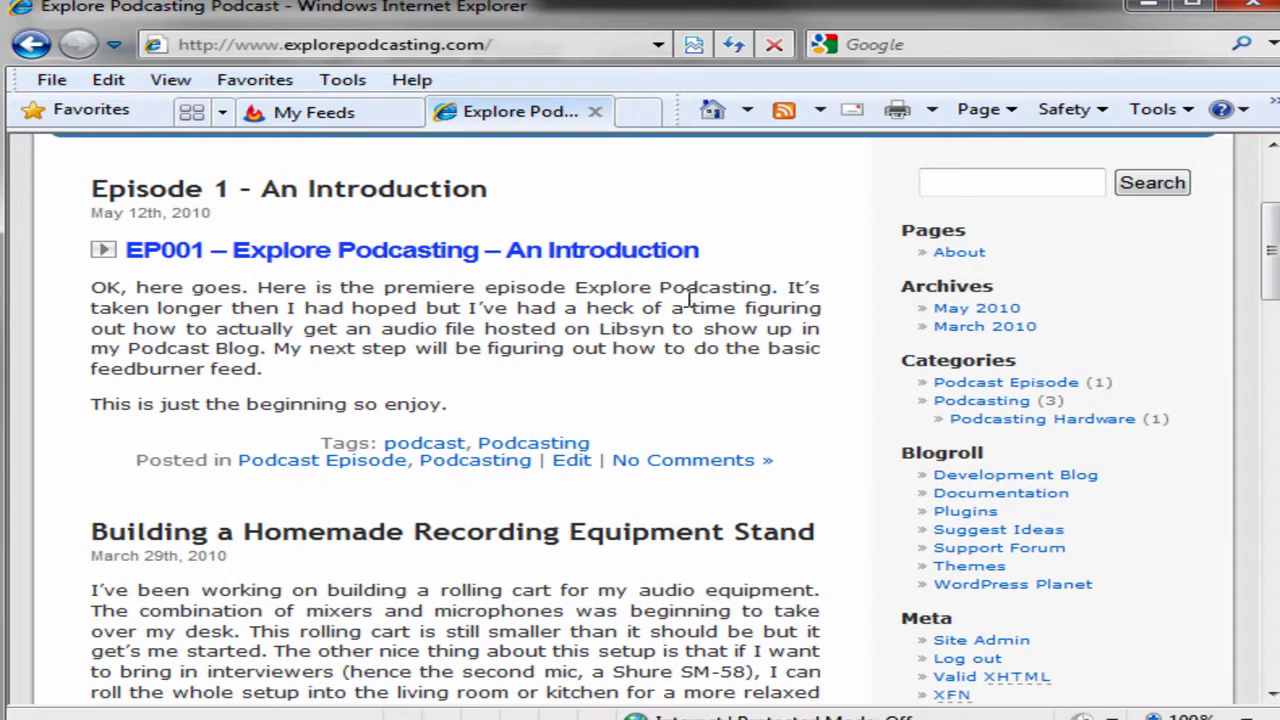
Play the EP001 episode audio and pause it at 0:04, then glance down at the equipment post.
click(103, 249)
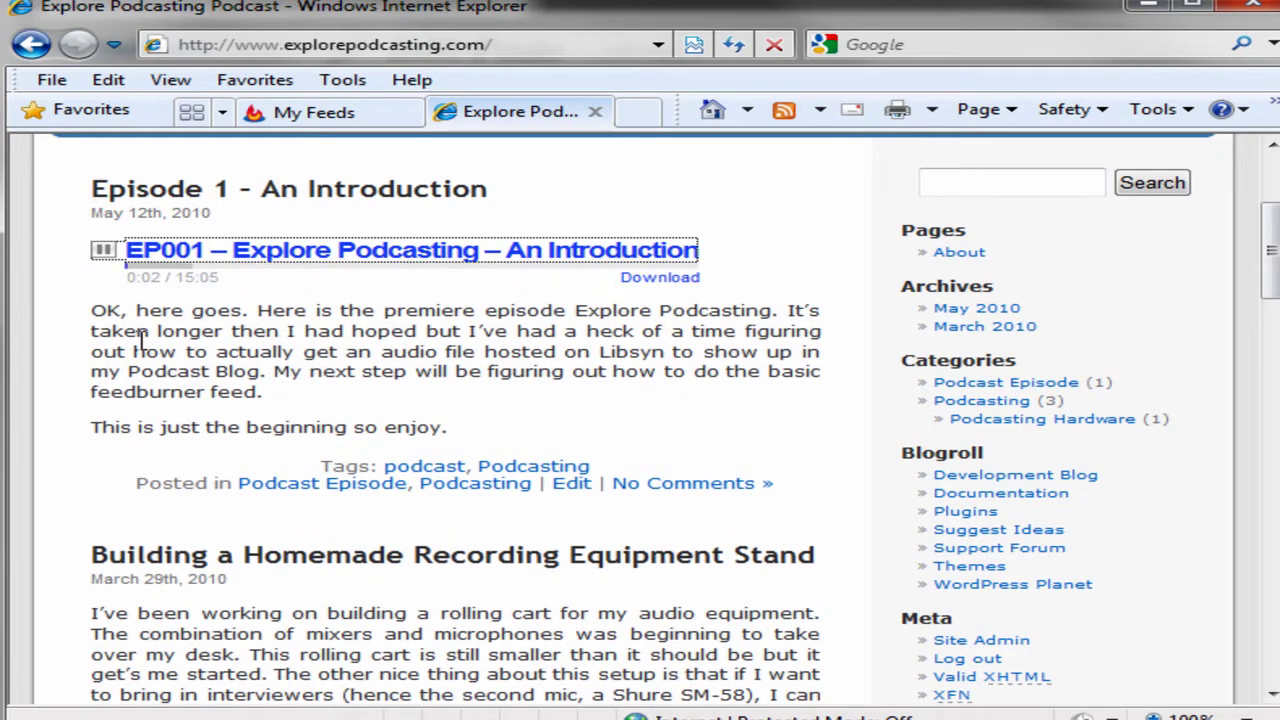
click(103, 249)
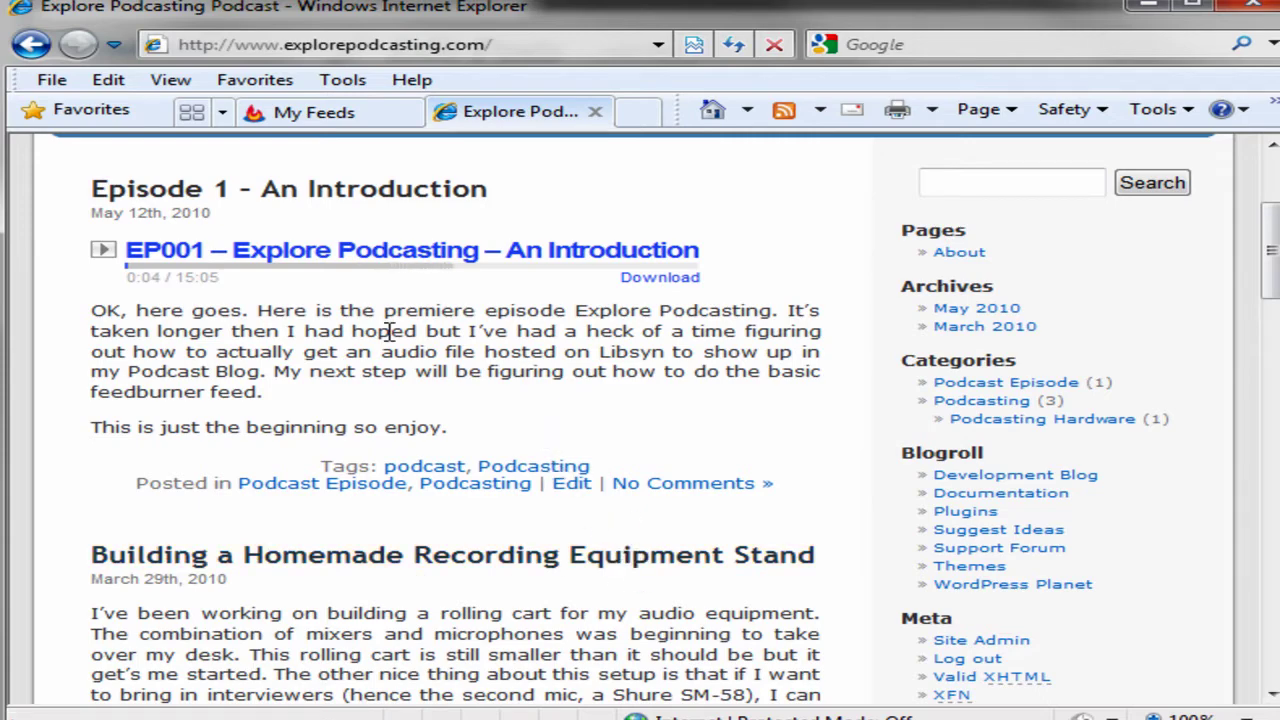
scroll(388, 333, down, 5)
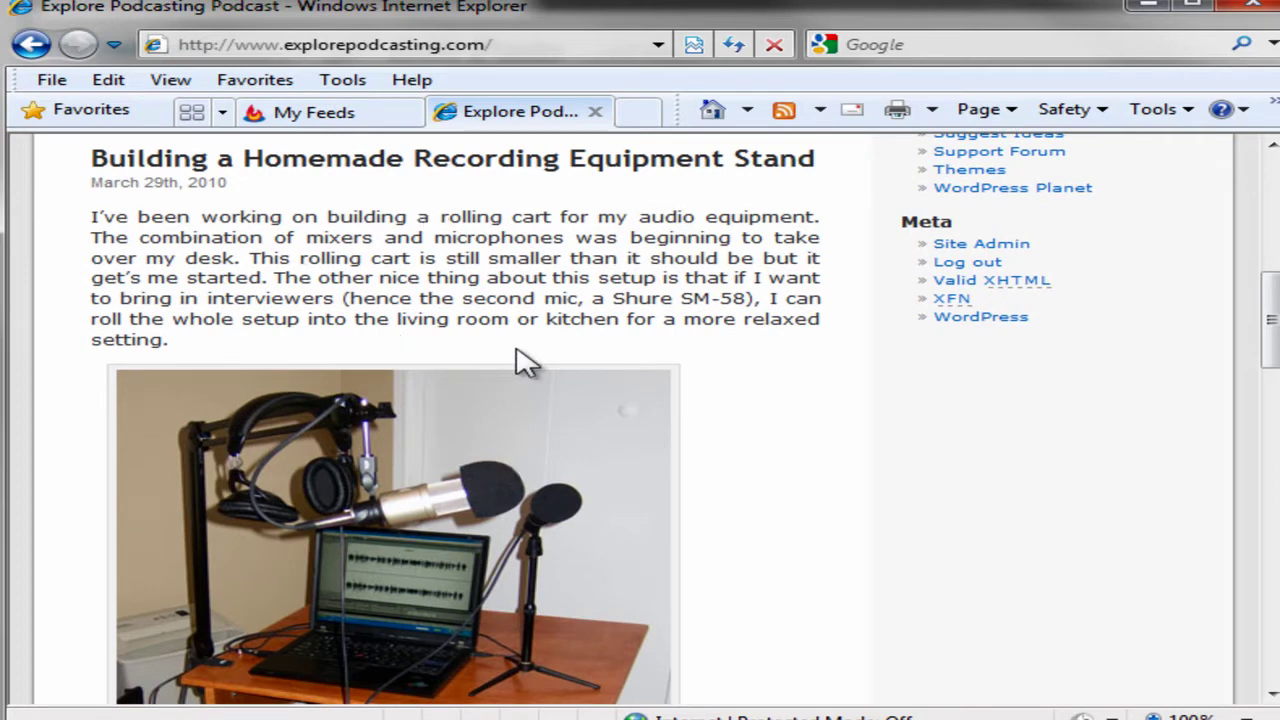
scroll(527, 360, up, 4)
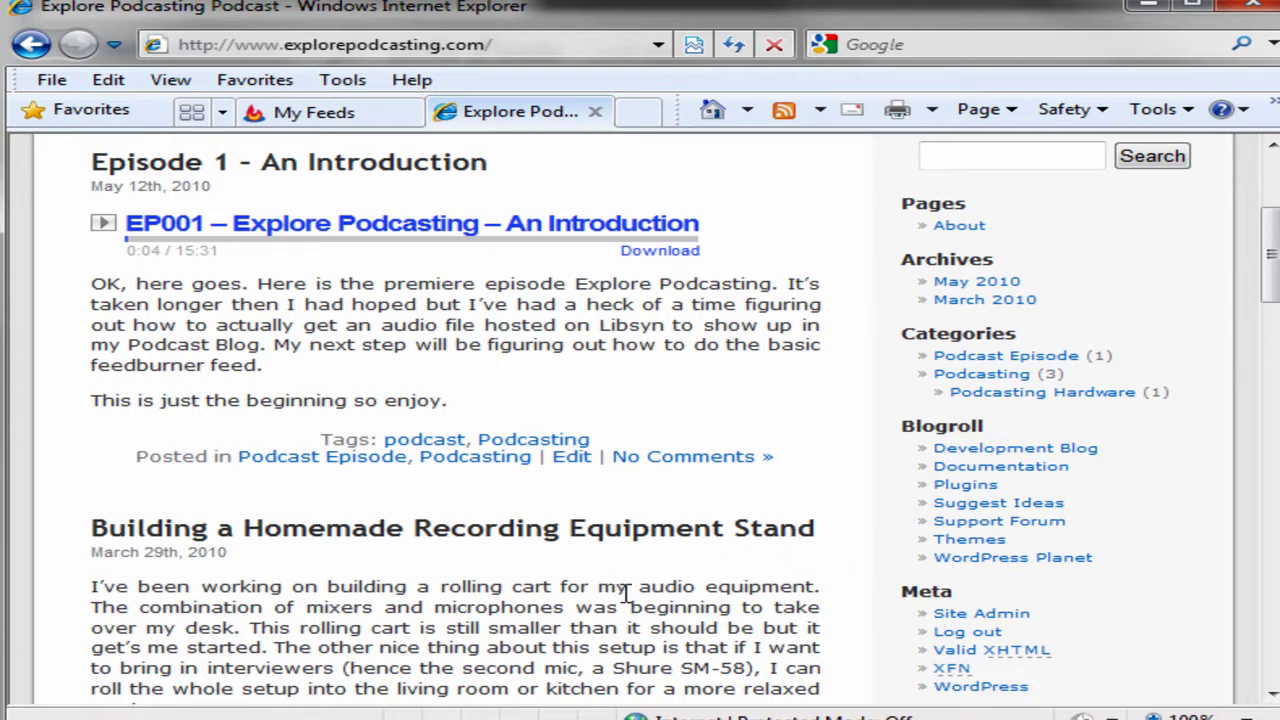
Open the Podcast Episode category archive and copy its web address from the address bar.
click(1000, 360)
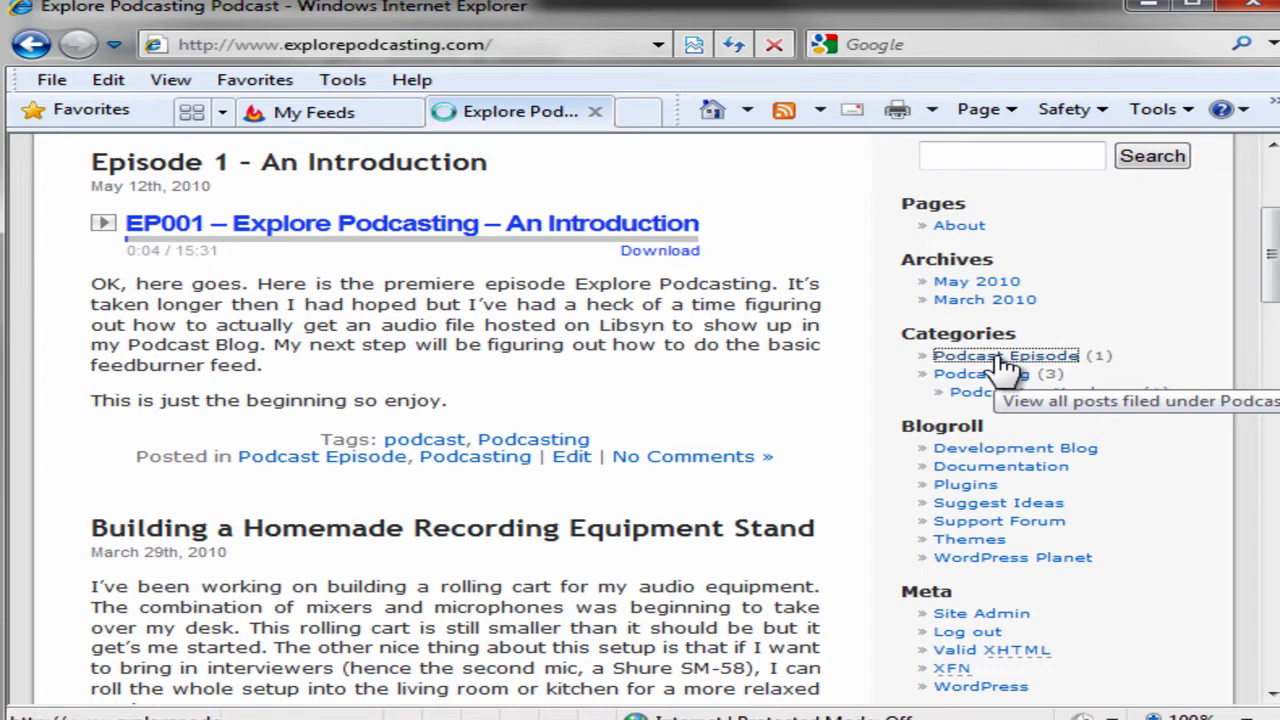
scroll(794, 480, down, 4)
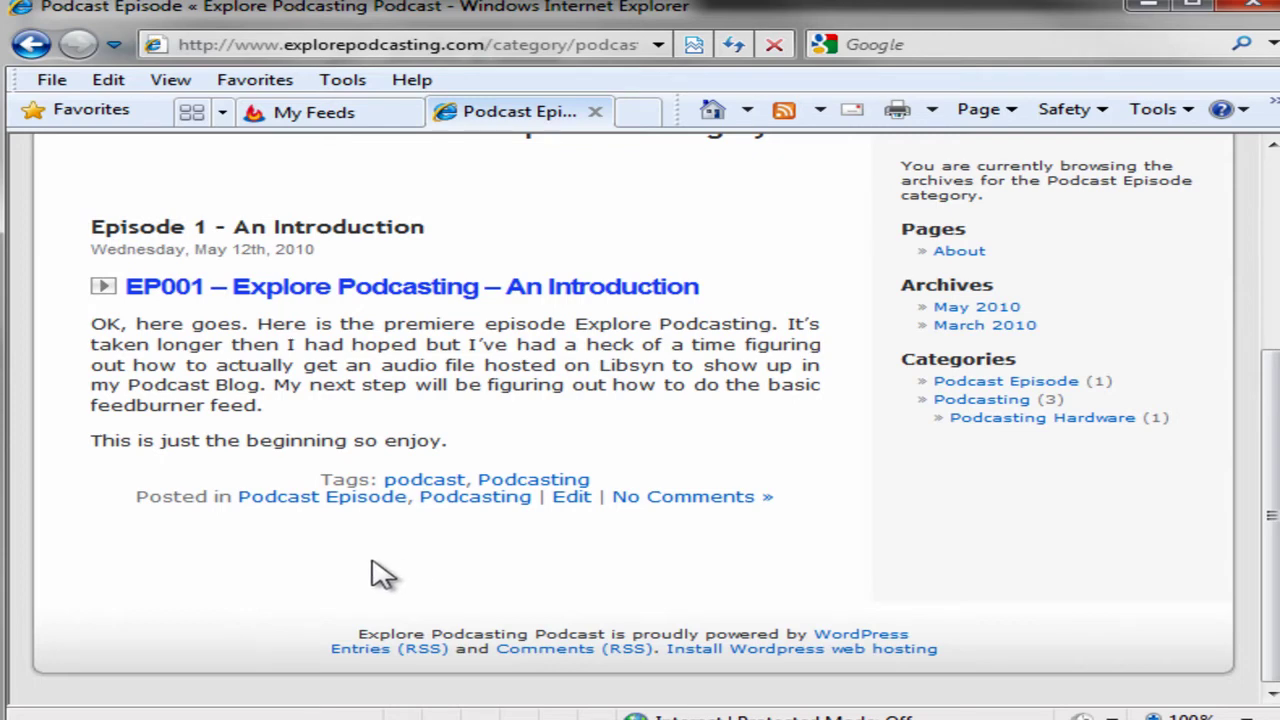
scroll(380, 573, up, 3)
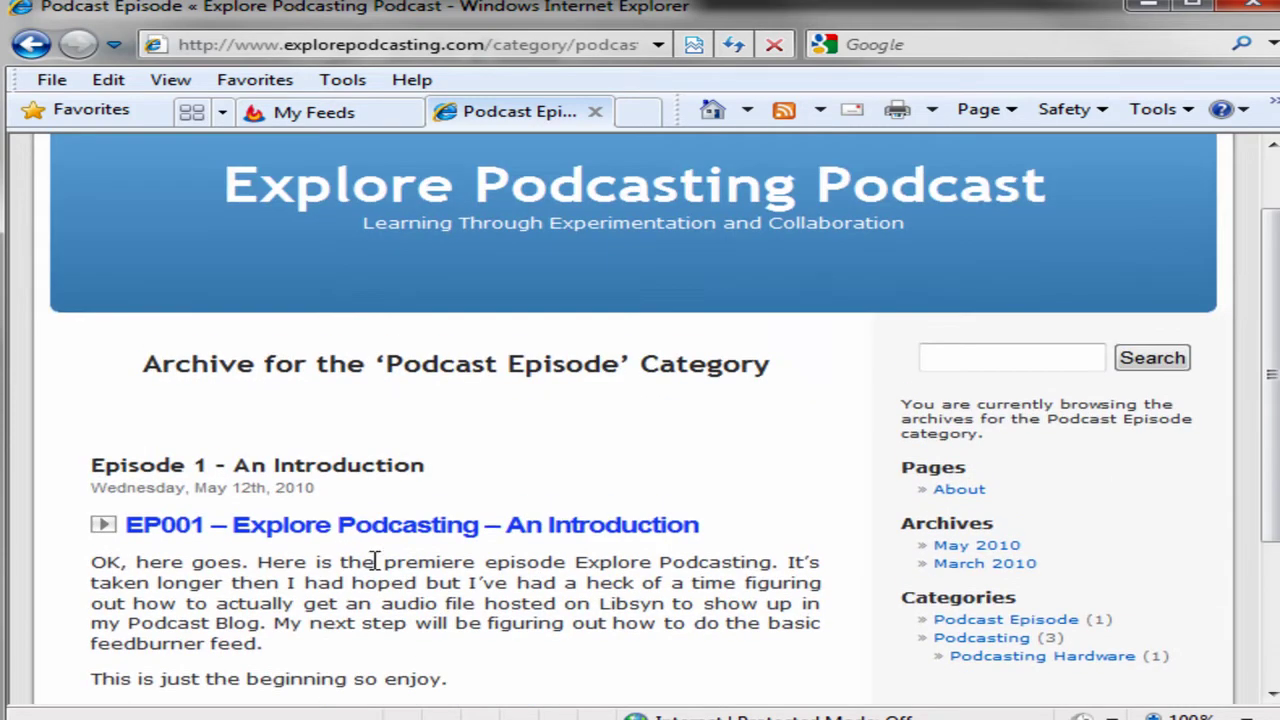
click(508, 47)
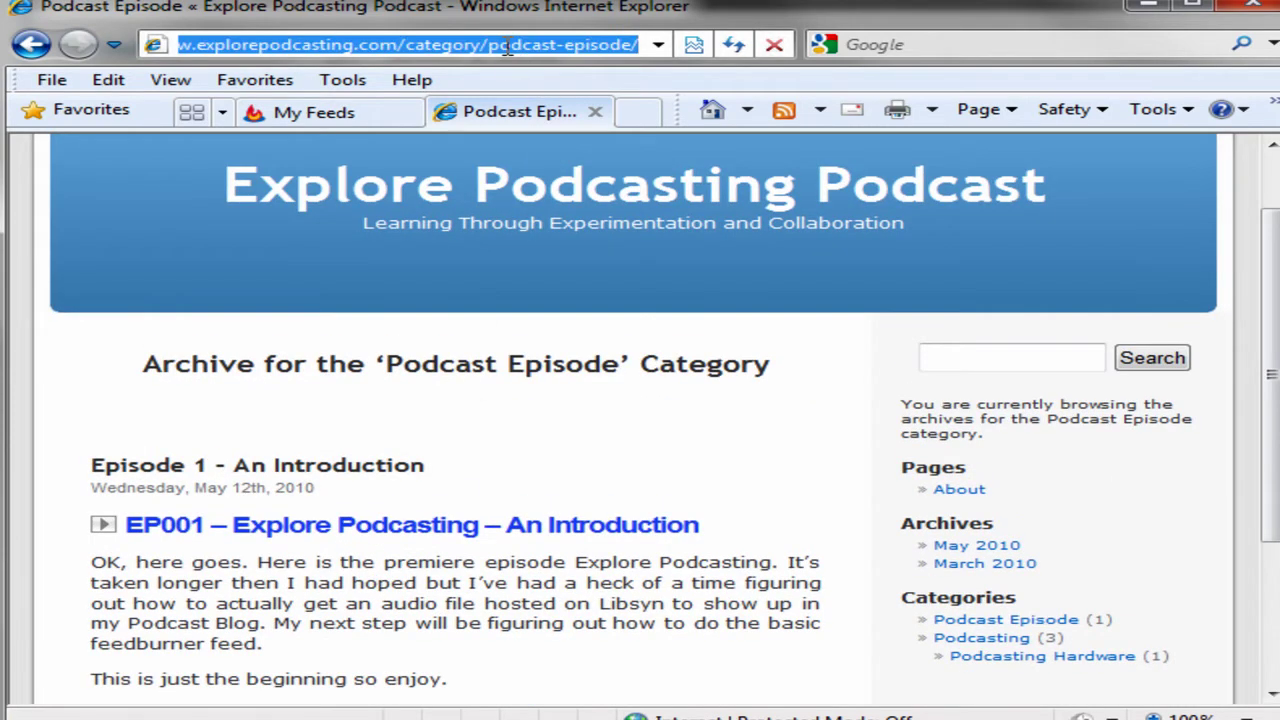
right_click(508, 47)
click(565, 128)
On My Feeds, paste the category address into the burn-a-feed field, tick I am a podcaster!, and submit.
click(340, 118)
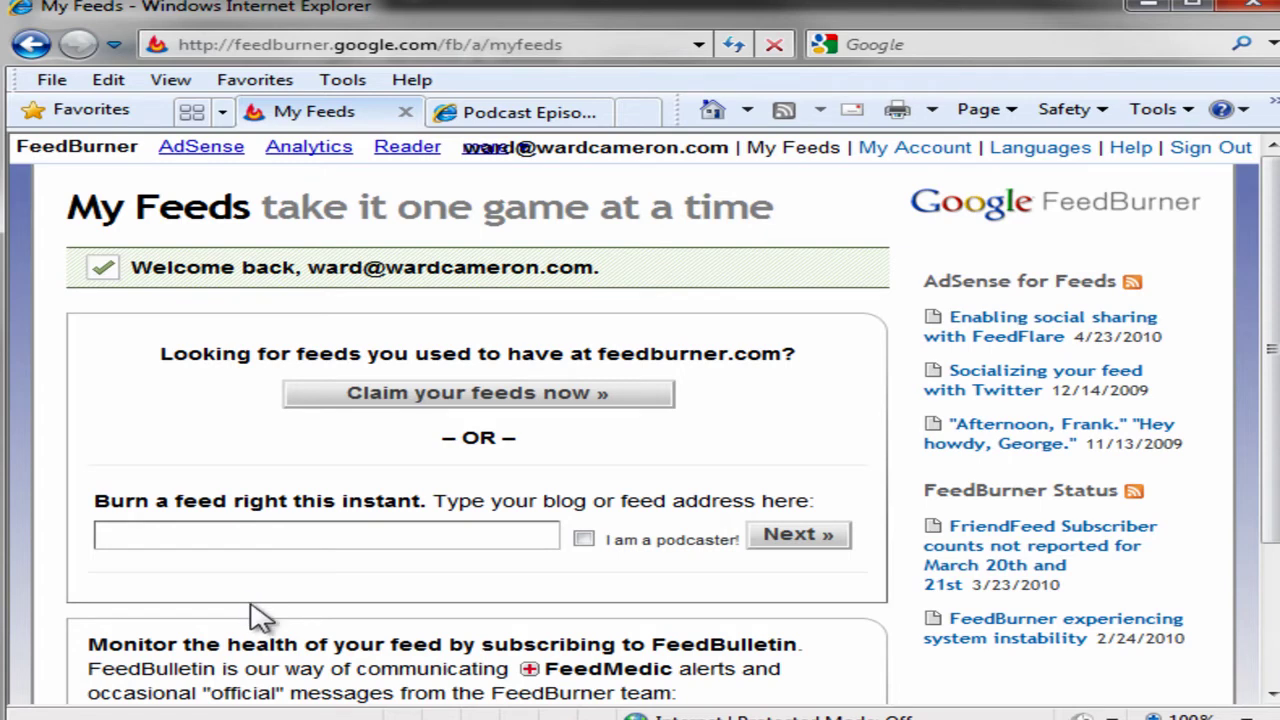
click(232, 531)
right_click(232, 531)
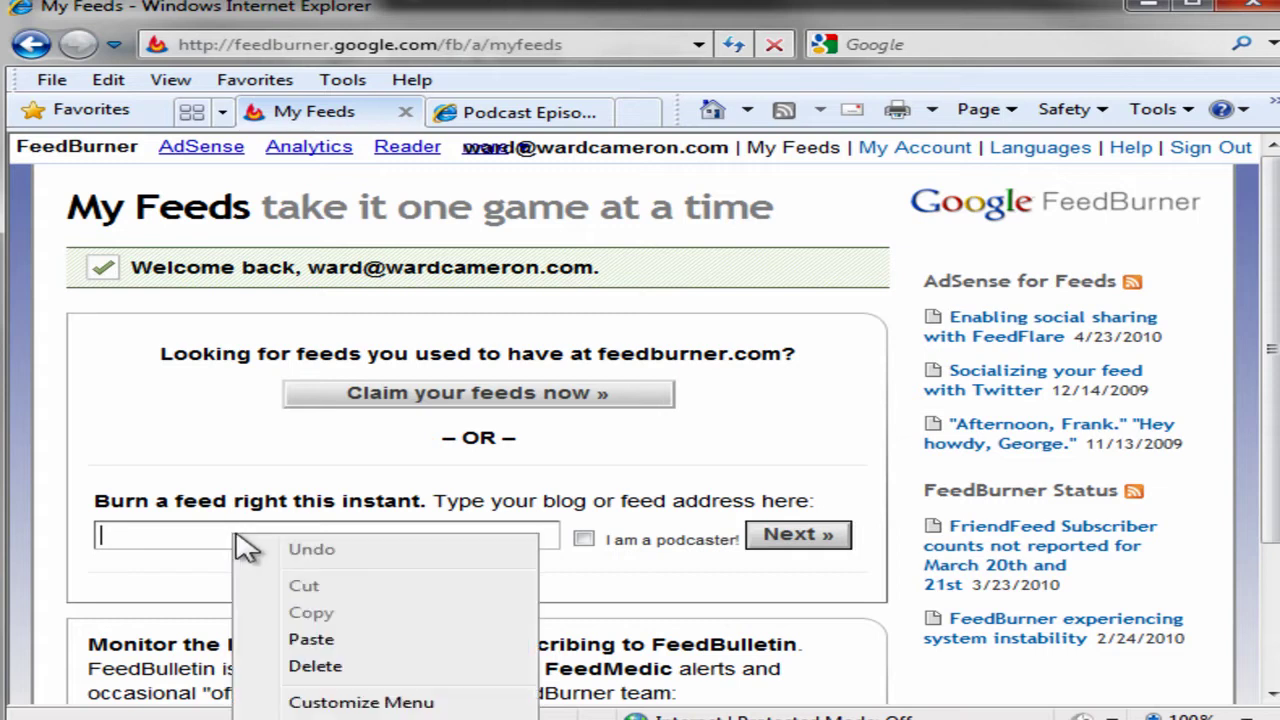
click(345, 638)
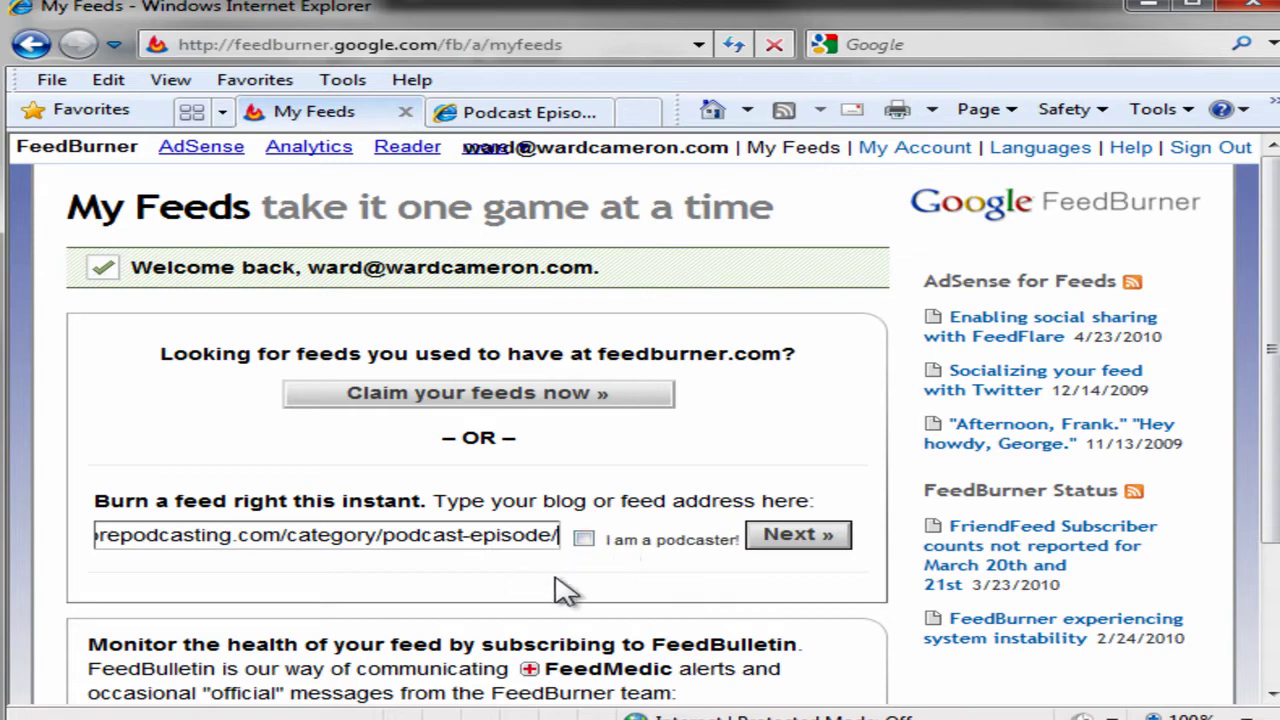
click(584, 539)
click(805, 540)
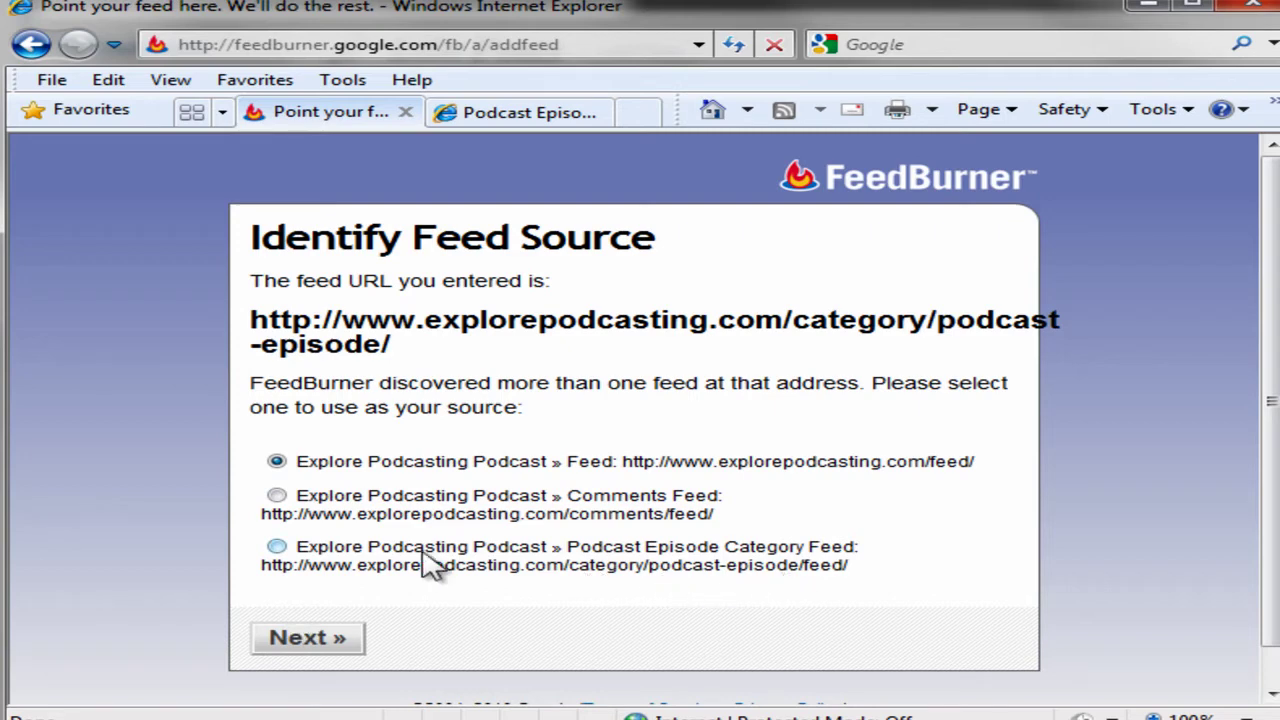
Choose the Podcast Episode Category Feed, trim ' » Podcast Episode' from the title, and create the feed.
click(277, 547)
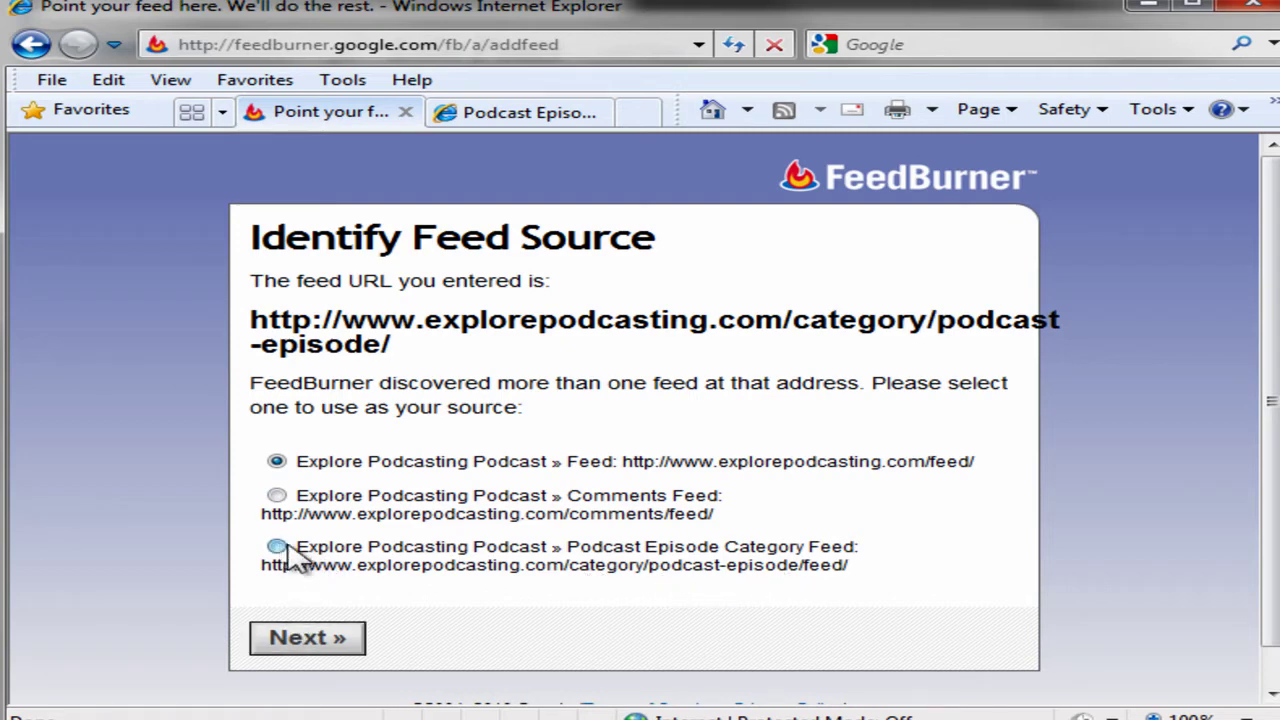
click(323, 642)
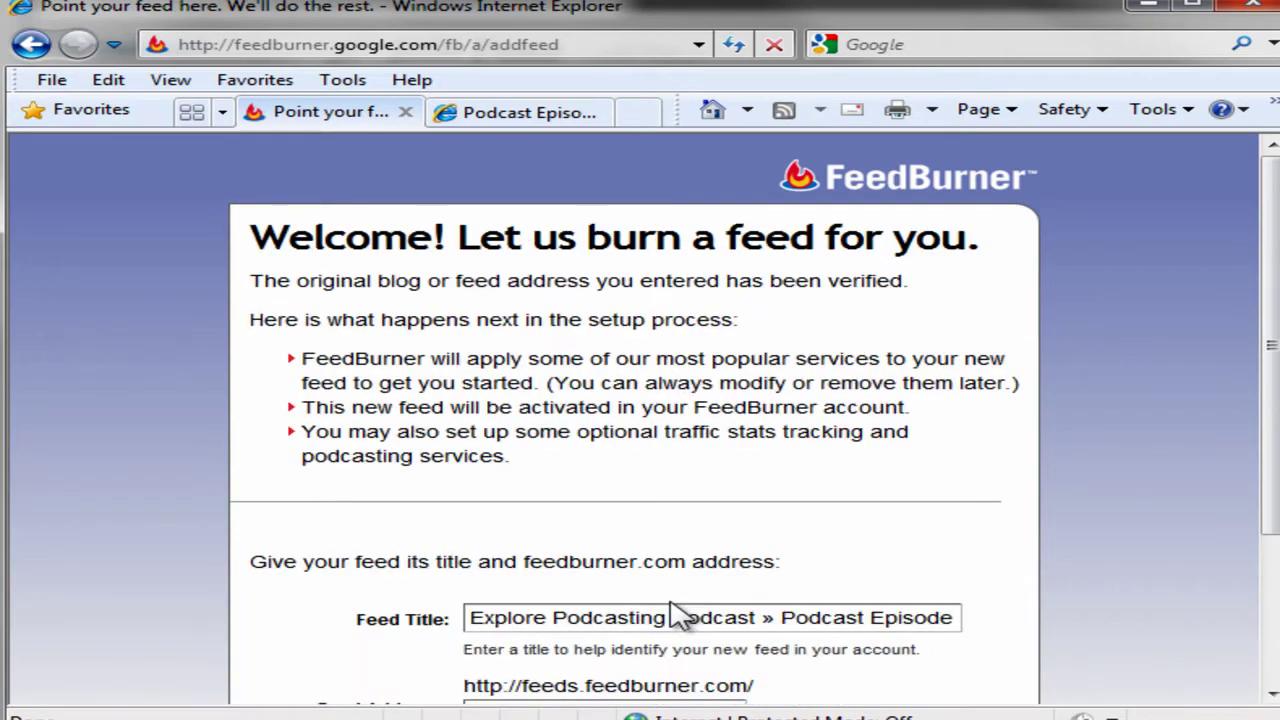
scroll(660, 490, down, 2)
scroll(667, 490, down, 1)
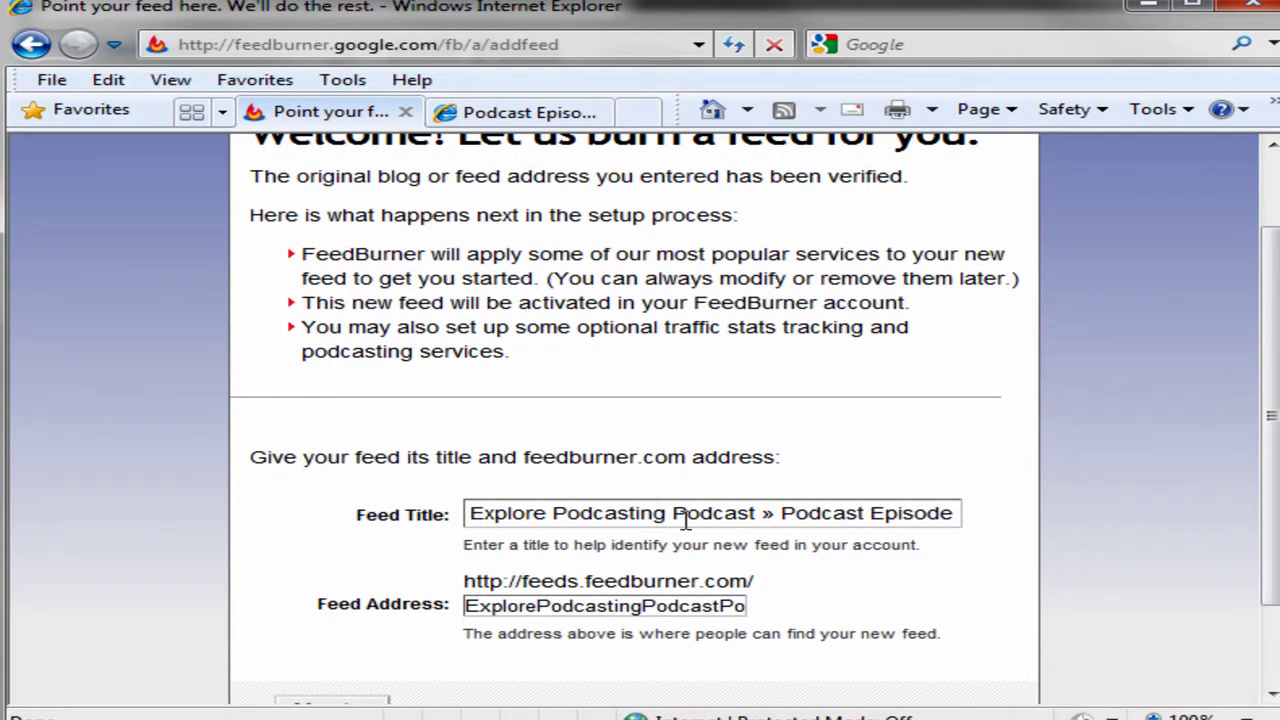
drag(757, 513, 1014, 509)
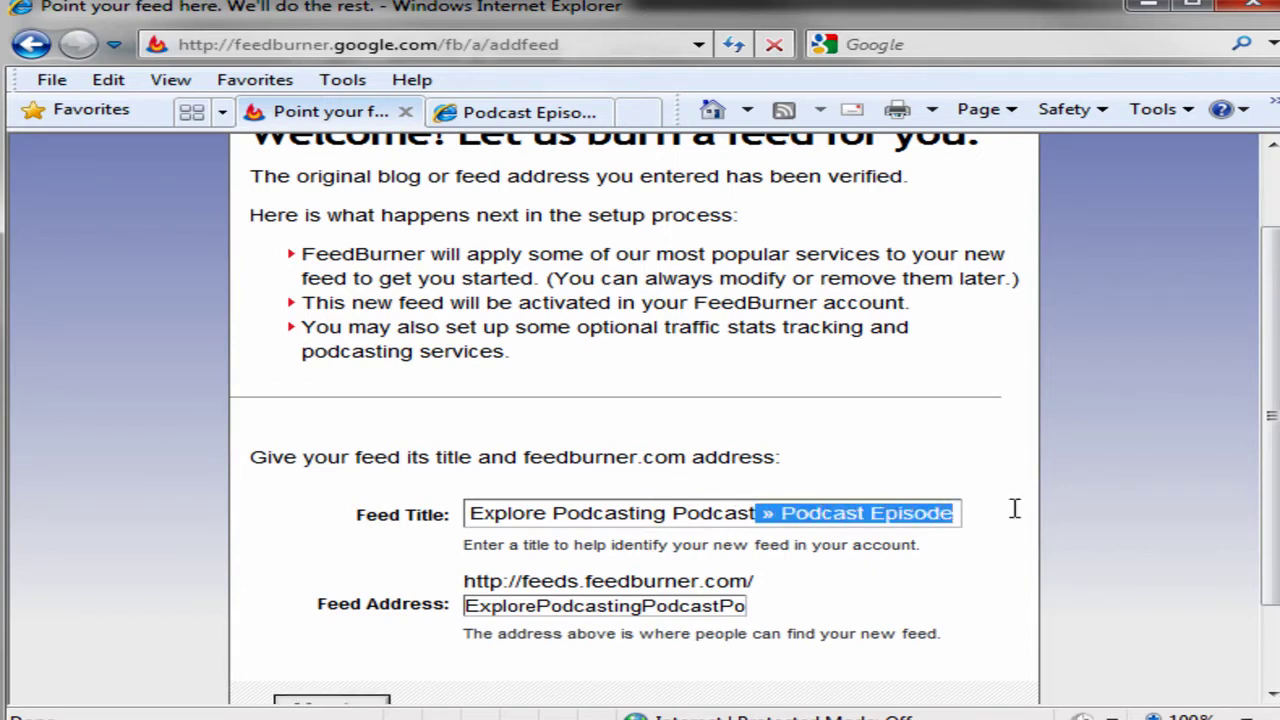
key(Delete)
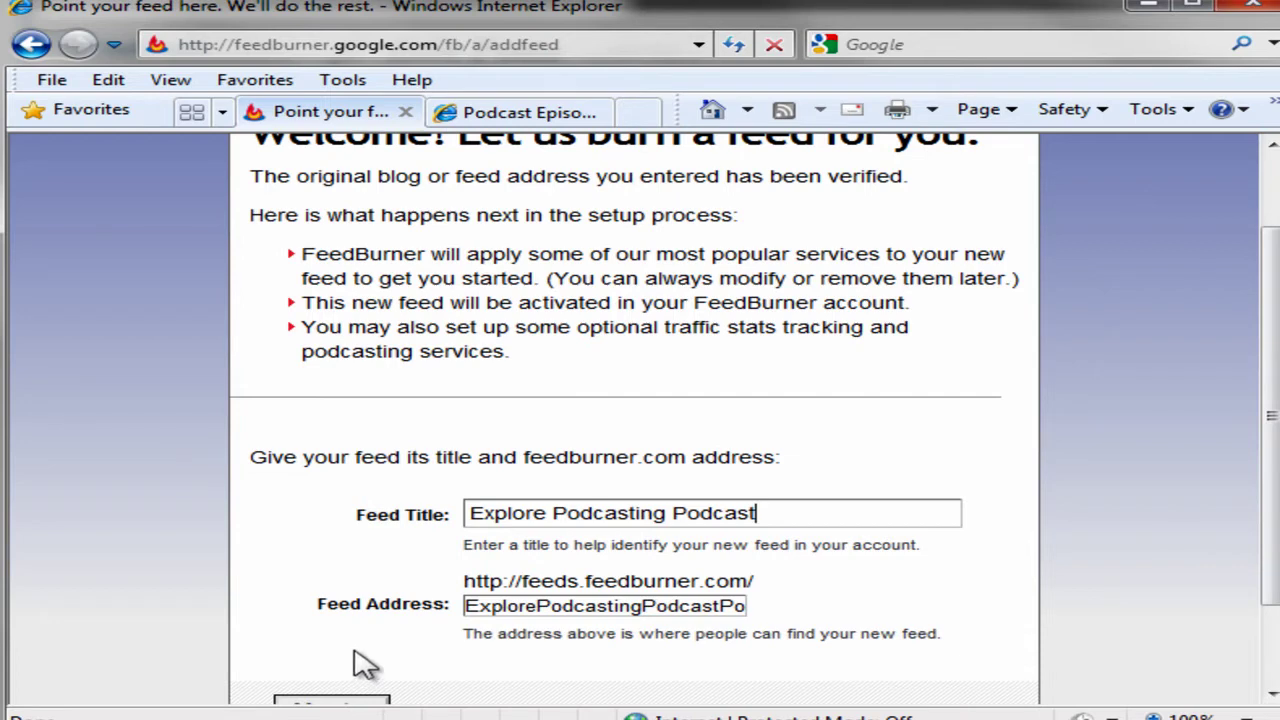
scroll(363, 665, down, 2)
click(353, 601)
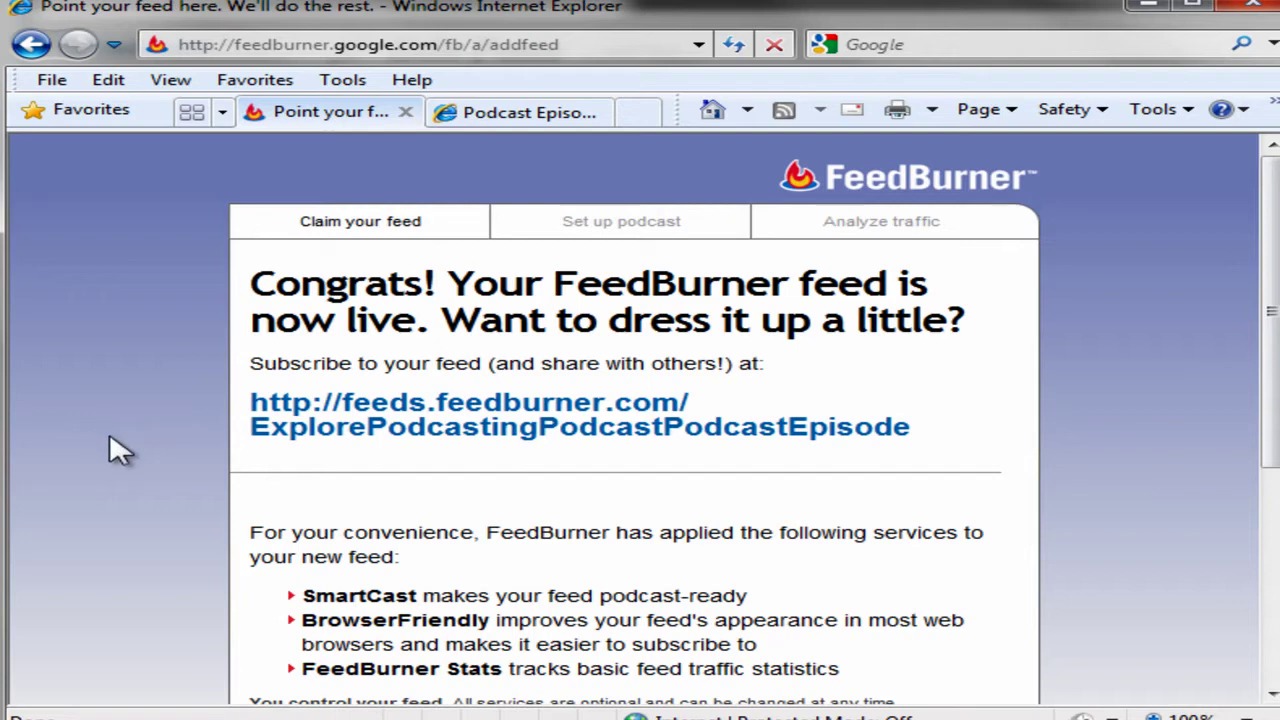
Scroll the Congrats page down to the SmartCast, BrowserFriendly and Stats summary and the Next button.
scroll(109, 437, down, 2)
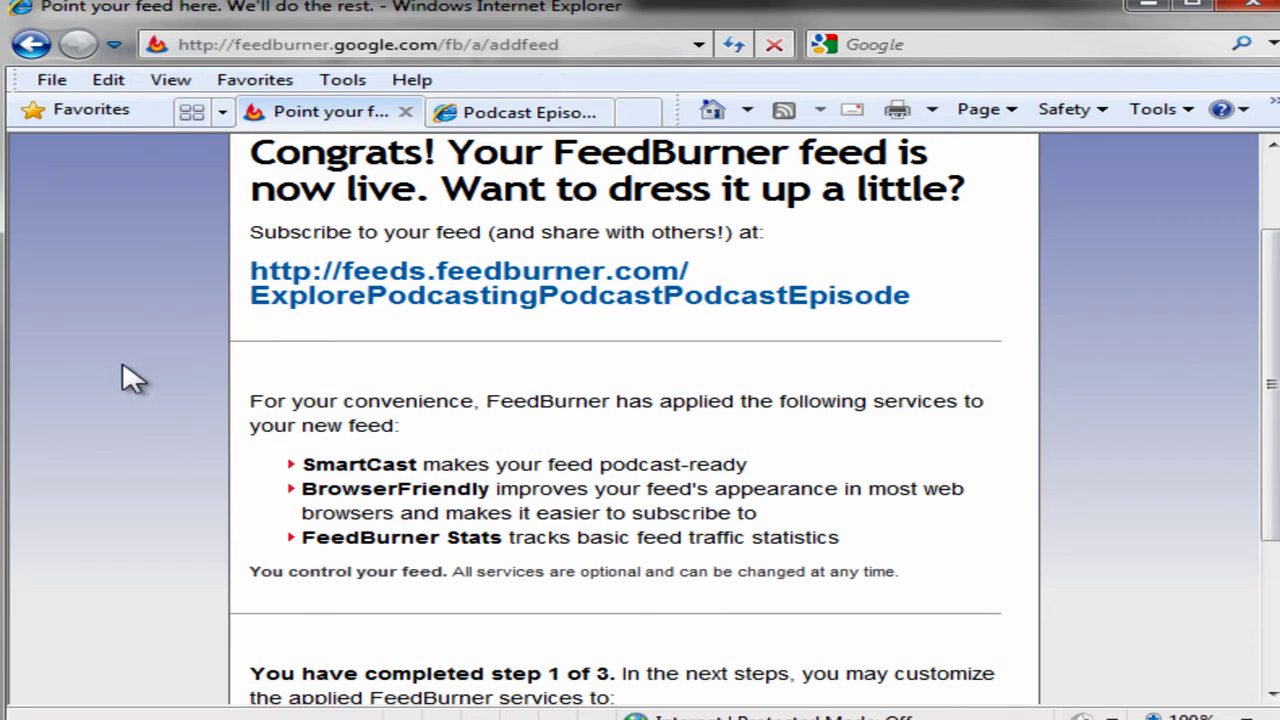
scroll(133, 378, down, 2)
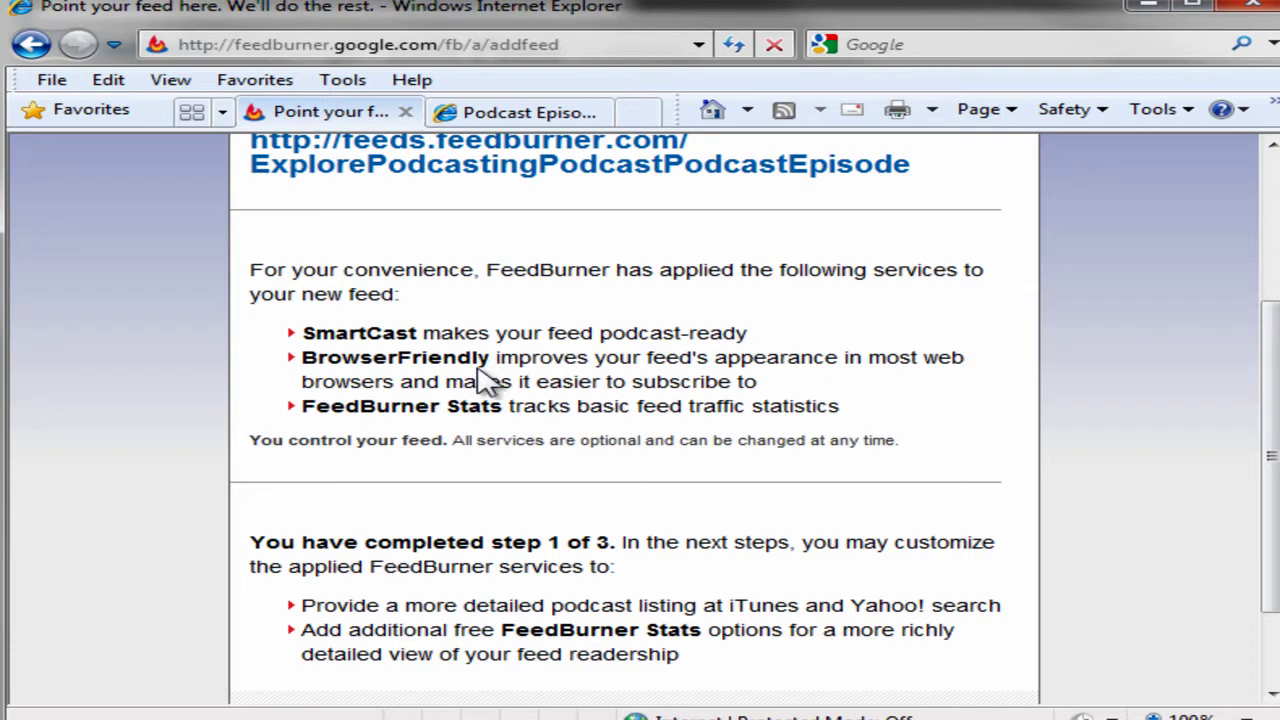
scroll(143, 523, down, 3)
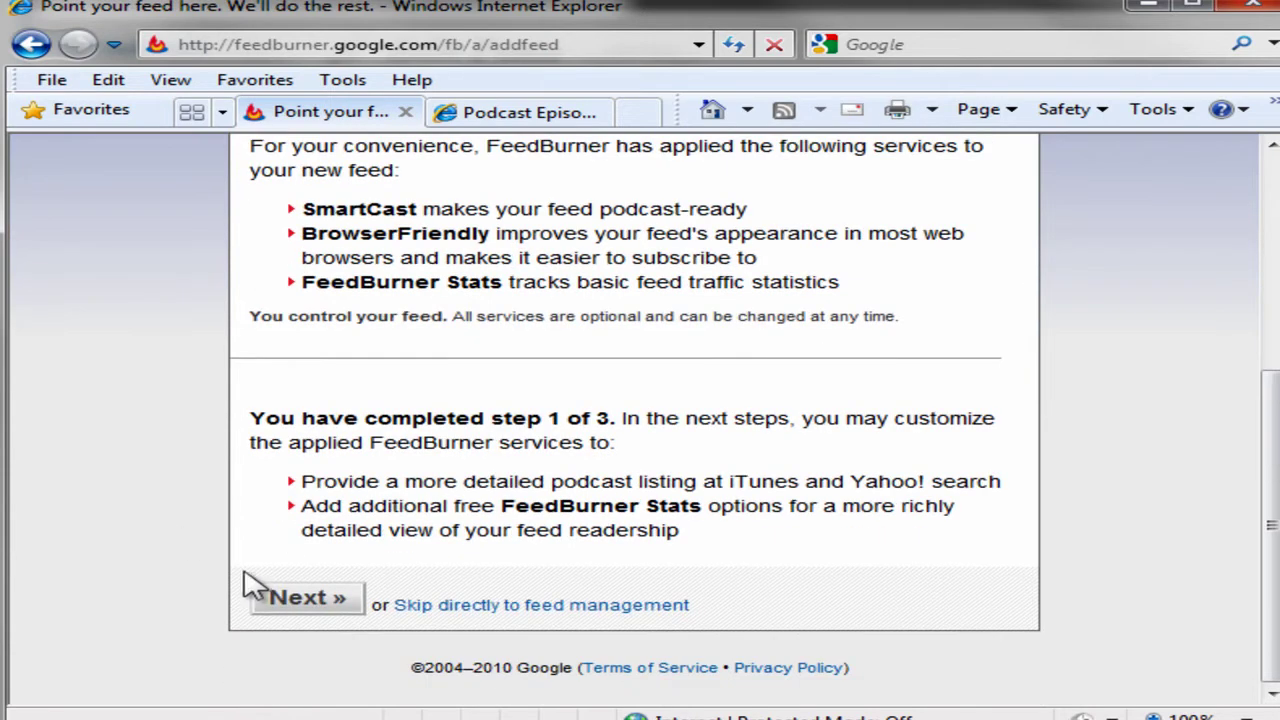
Continue to podcast setup and set SmartCast to create enclosures from audio files only.
click(305, 600)
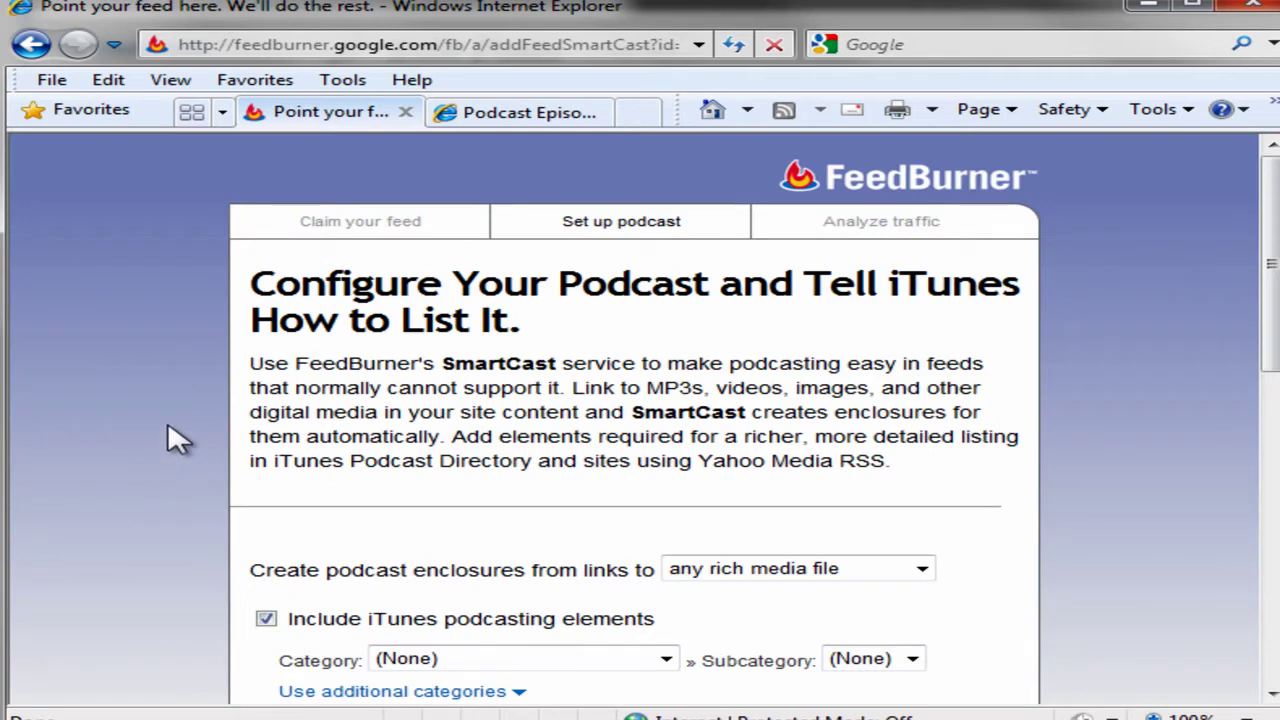
scroll(175, 440, down, 1)
scroll(175, 440, down, 4)
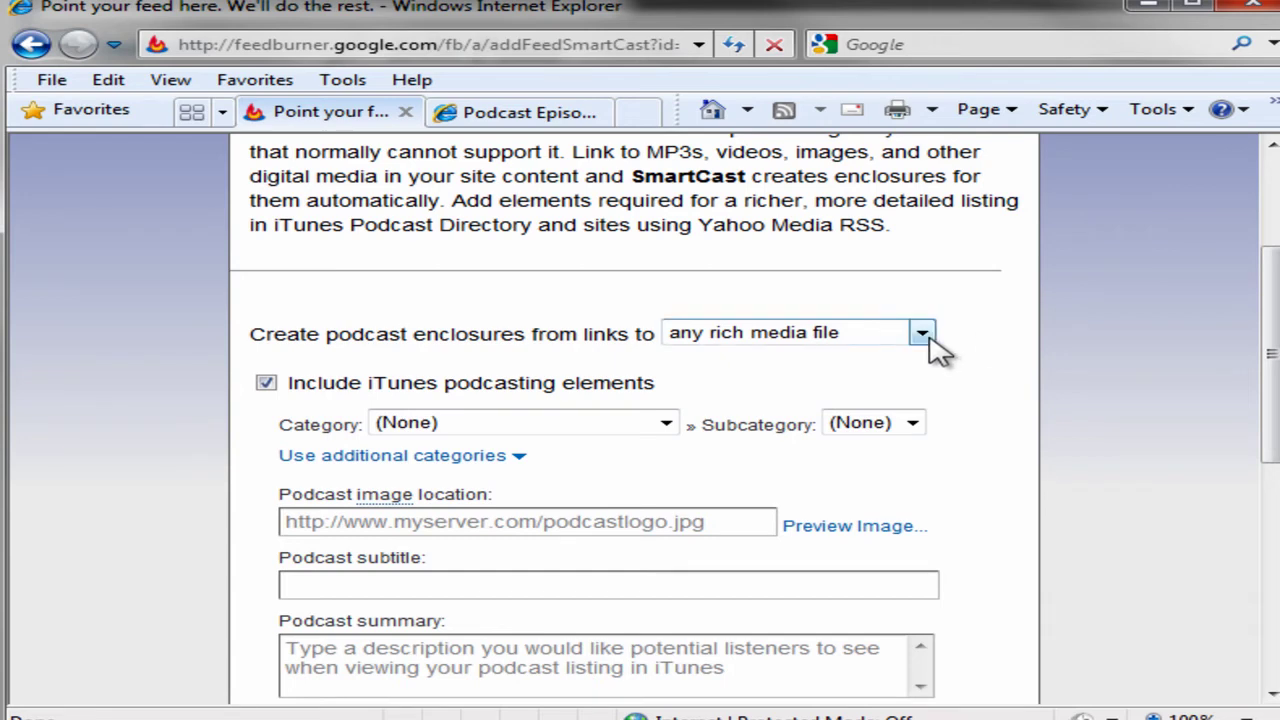
click(921, 334)
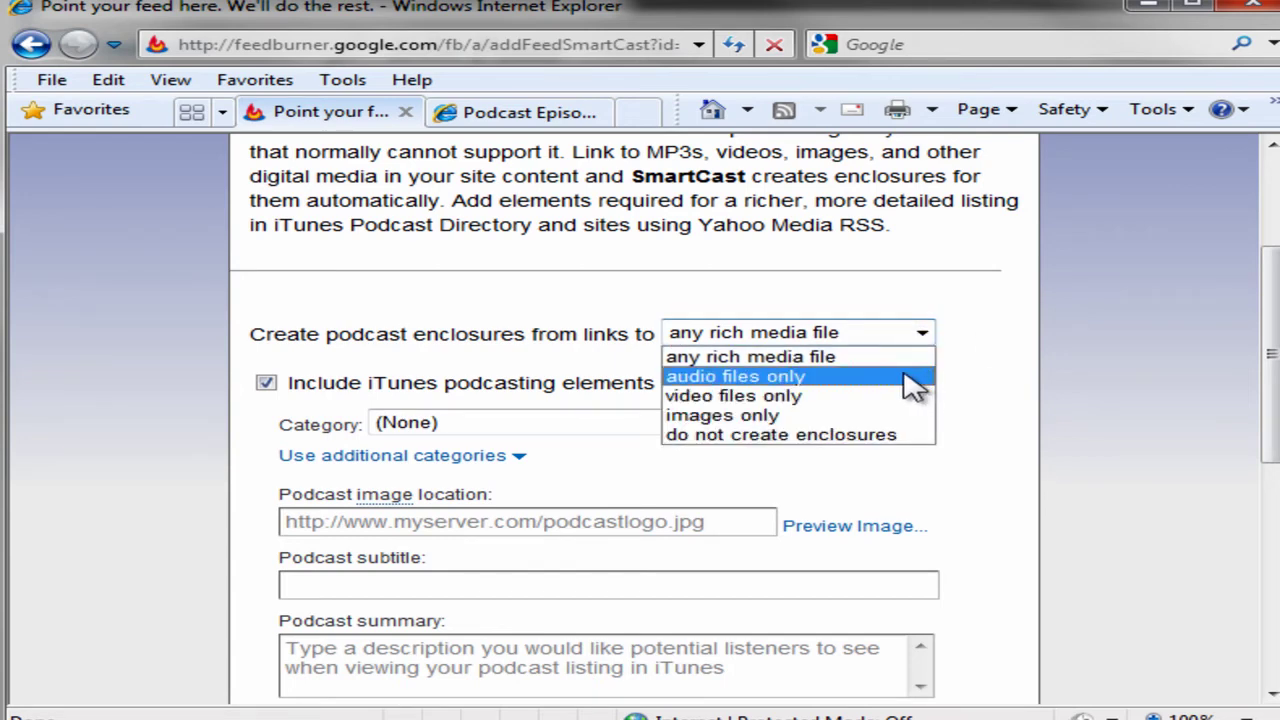
click(905, 376)
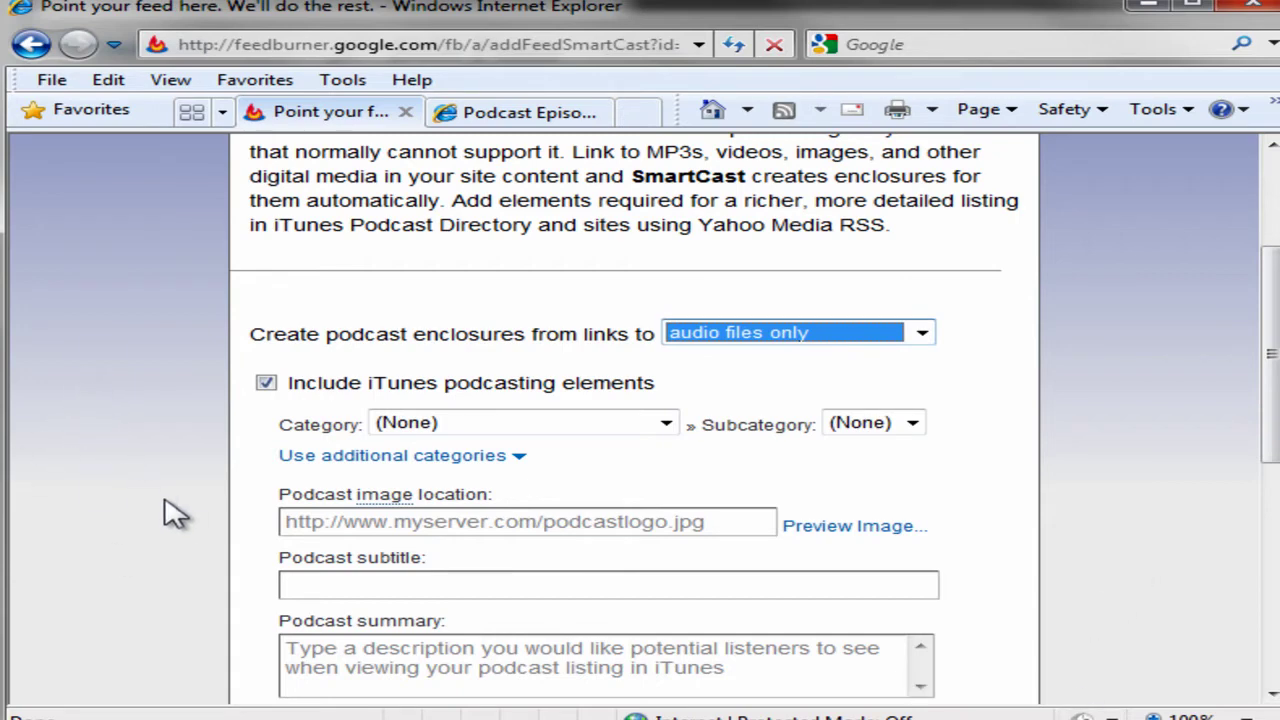
Set the iTunes category to Technology with Podcasting as the subcategory.
click(665, 424)
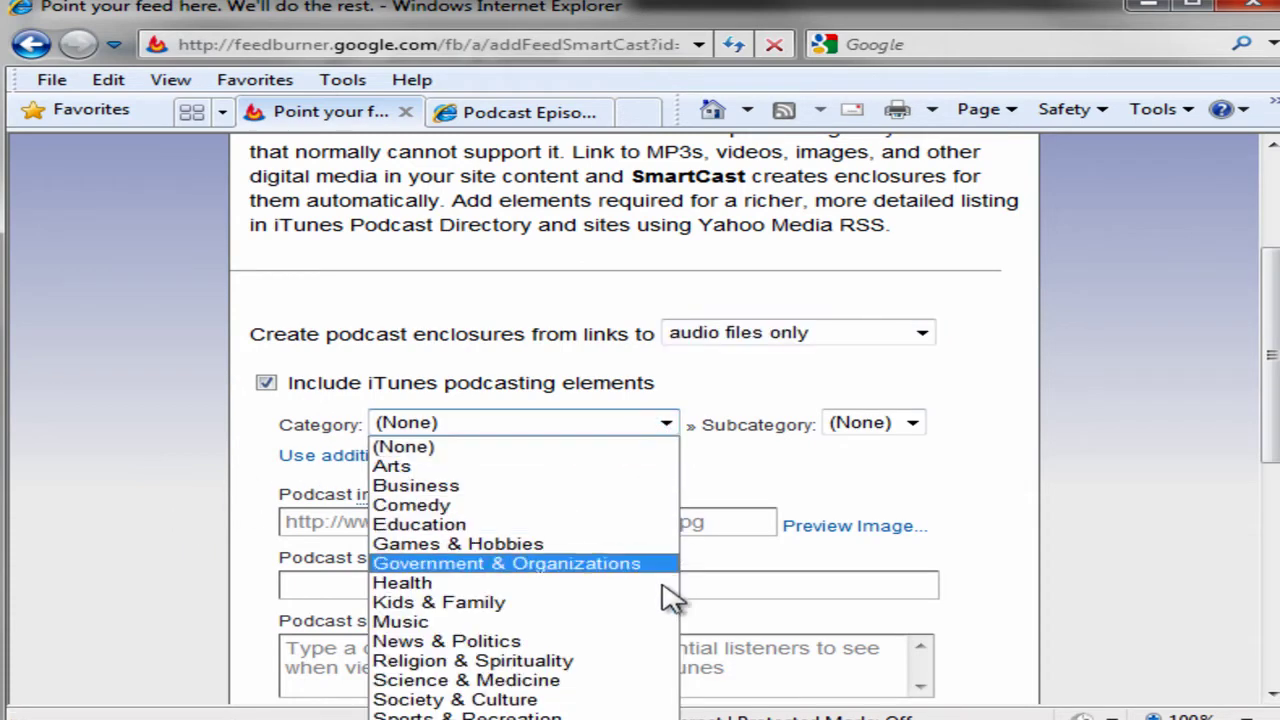
click(420, 719)
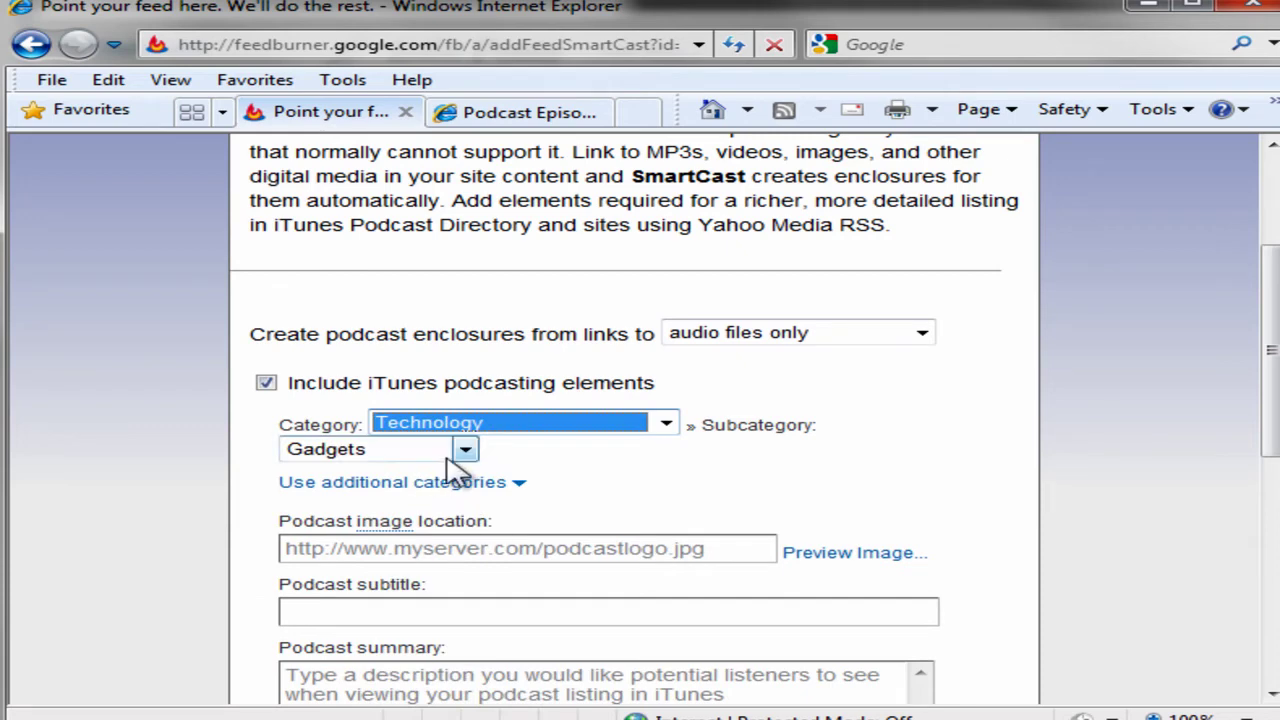
click(466, 451)
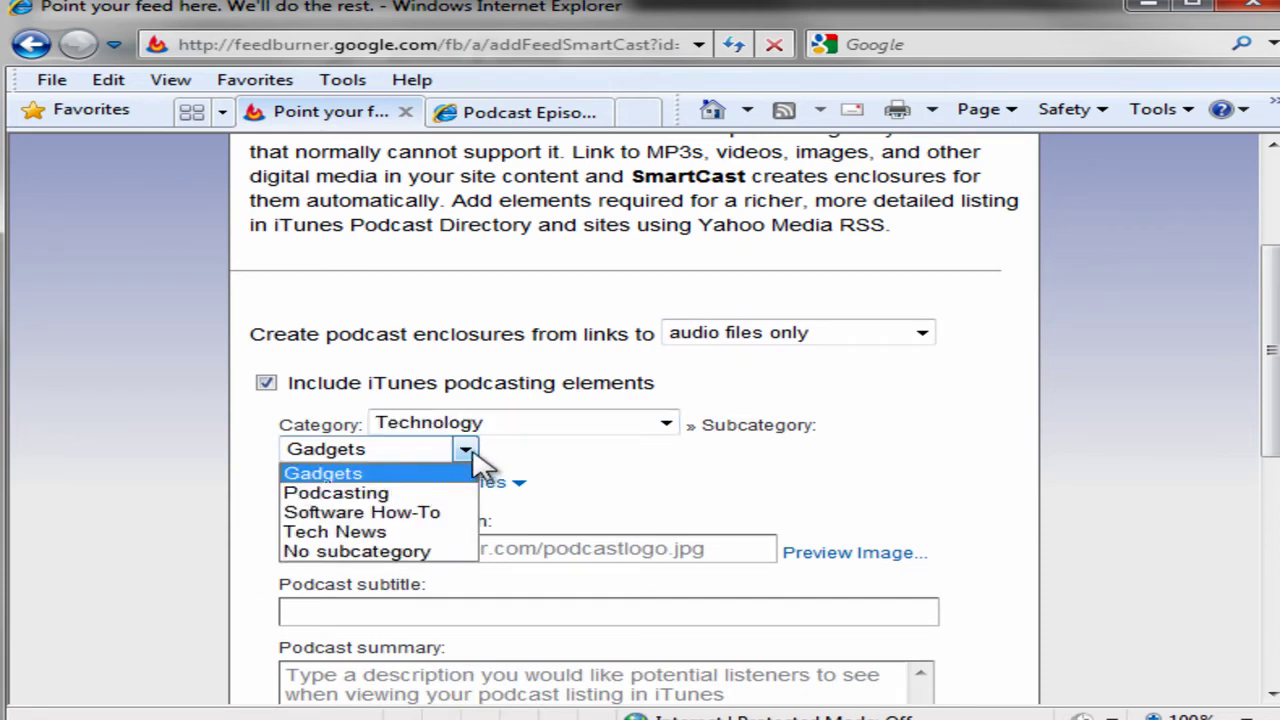
click(420, 492)
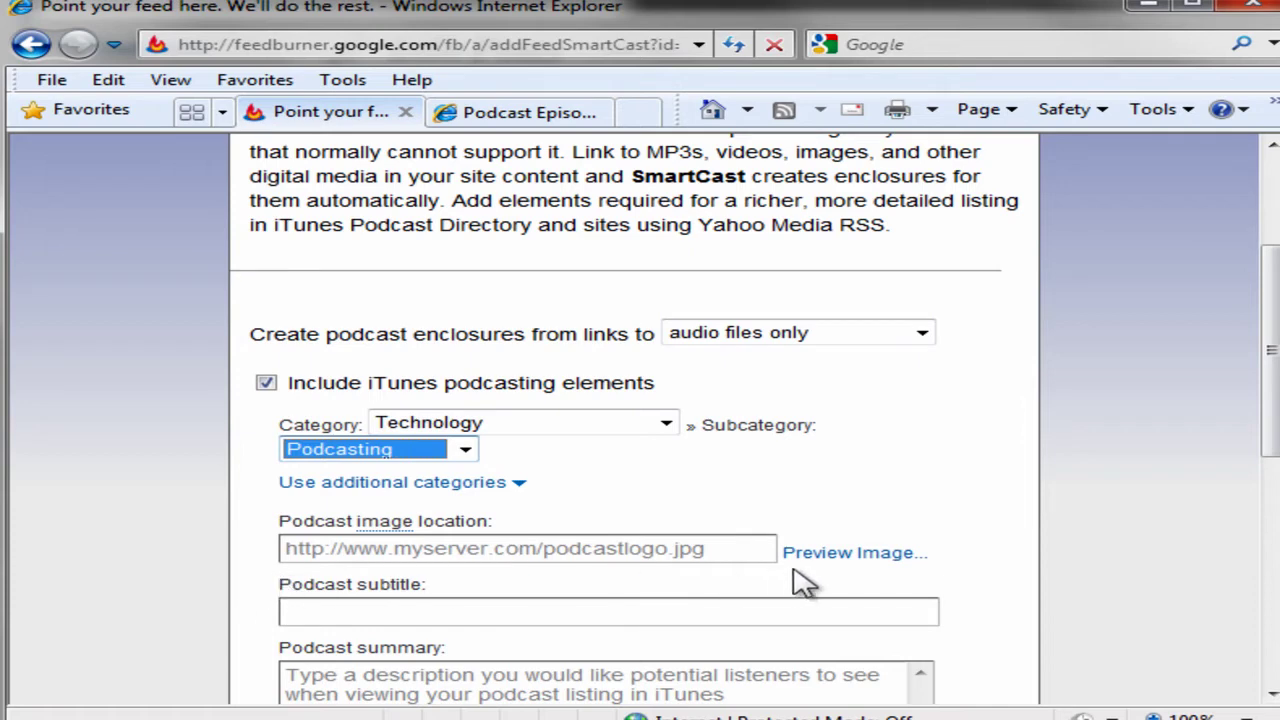
Preview the podcast image, then enter the subtitle 'Learn how to create and publish your first podcast'.
click(844, 553)
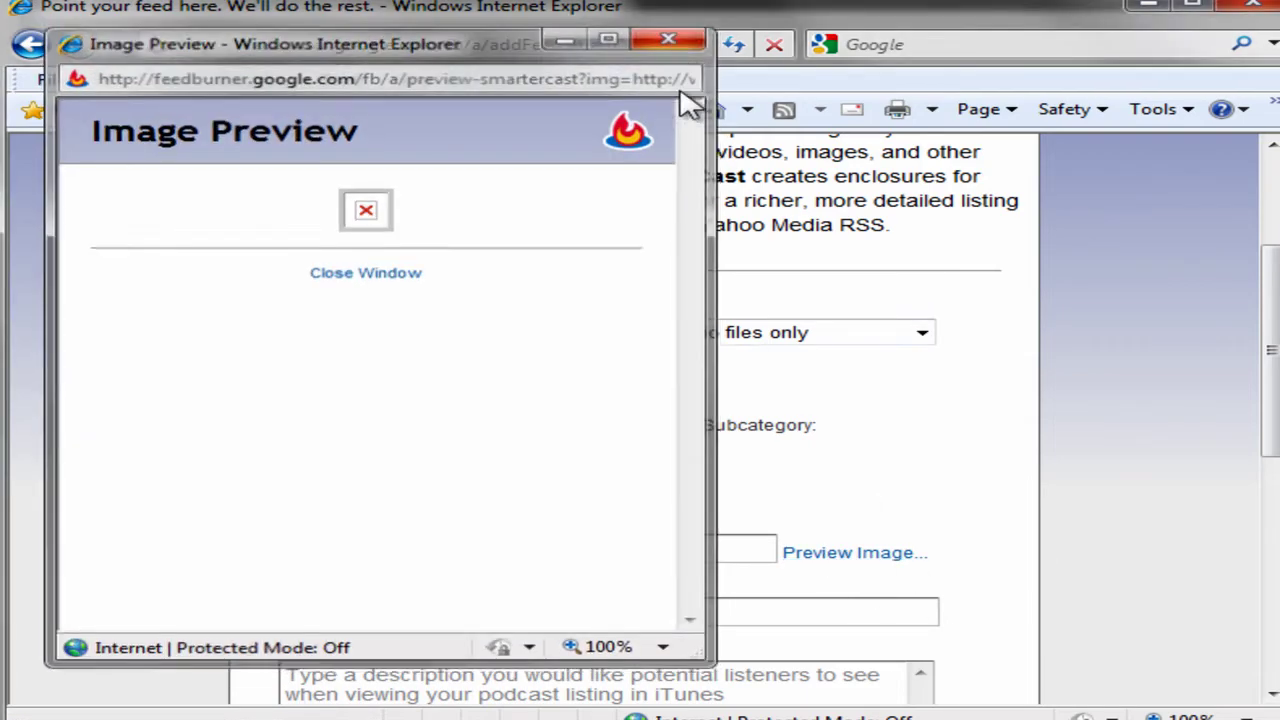
click(671, 36)
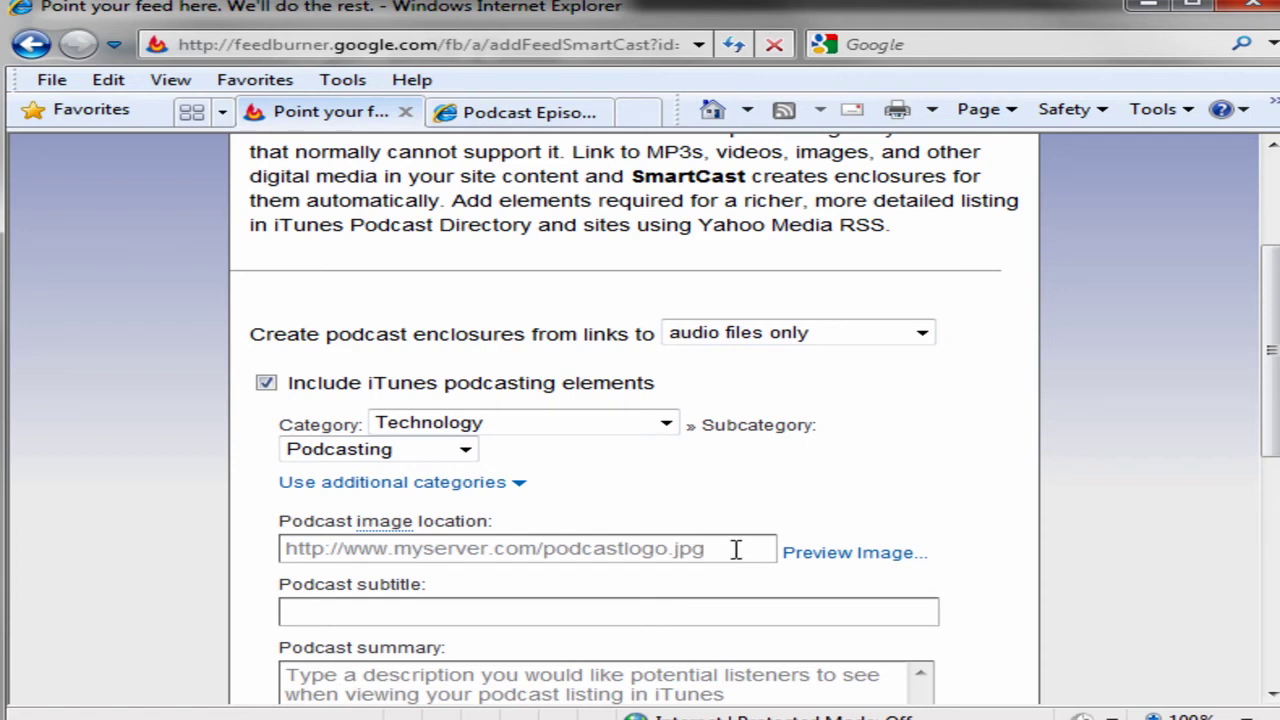
click(735, 549)
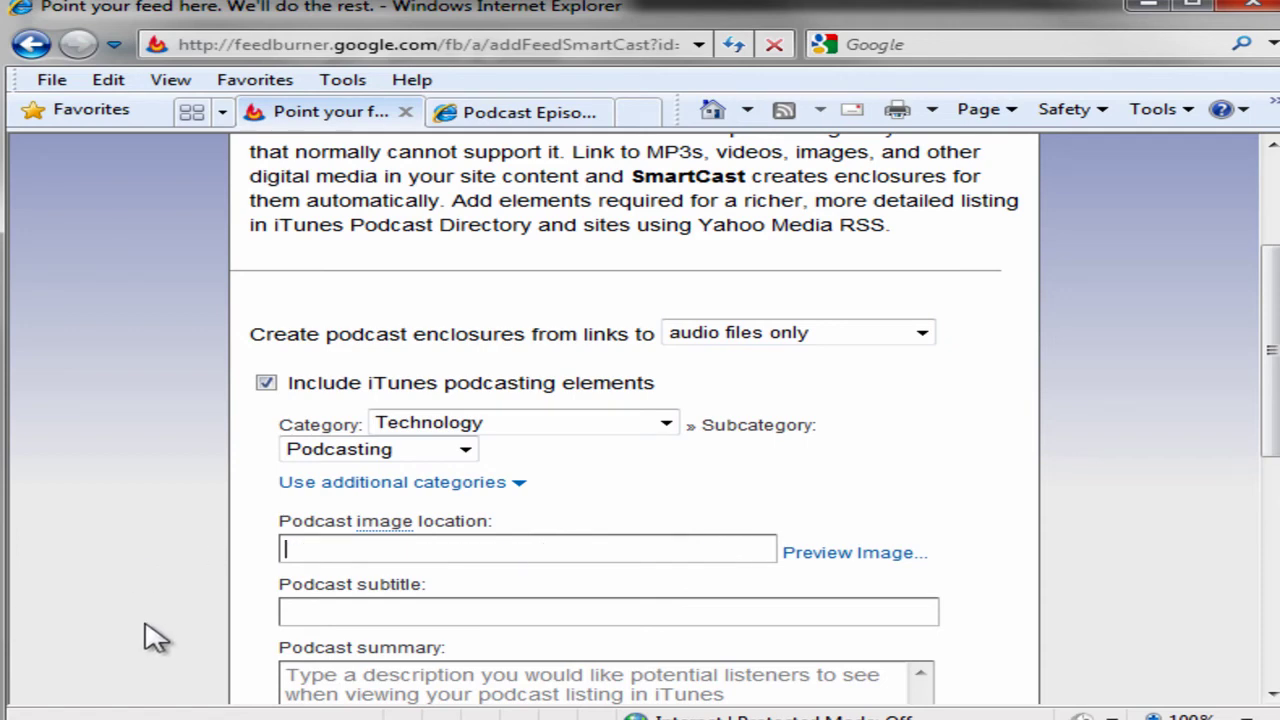
scroll(255, 620, down, 5)
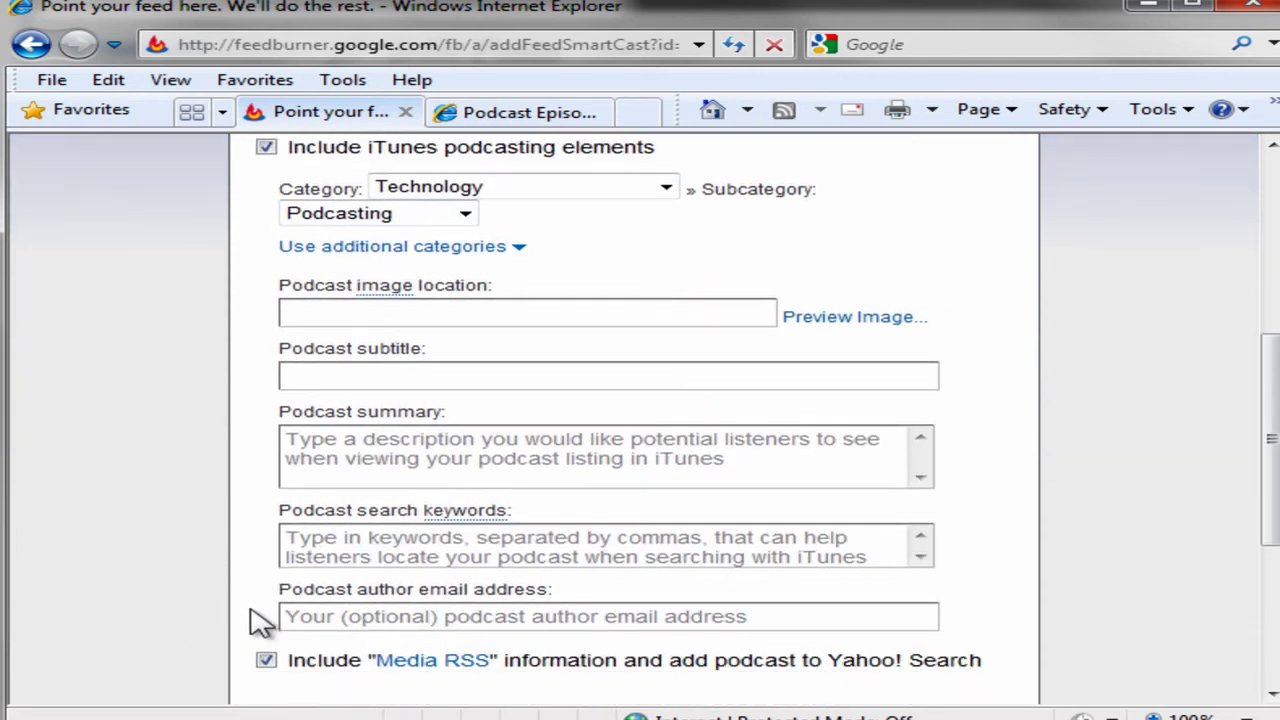
click(381, 327)
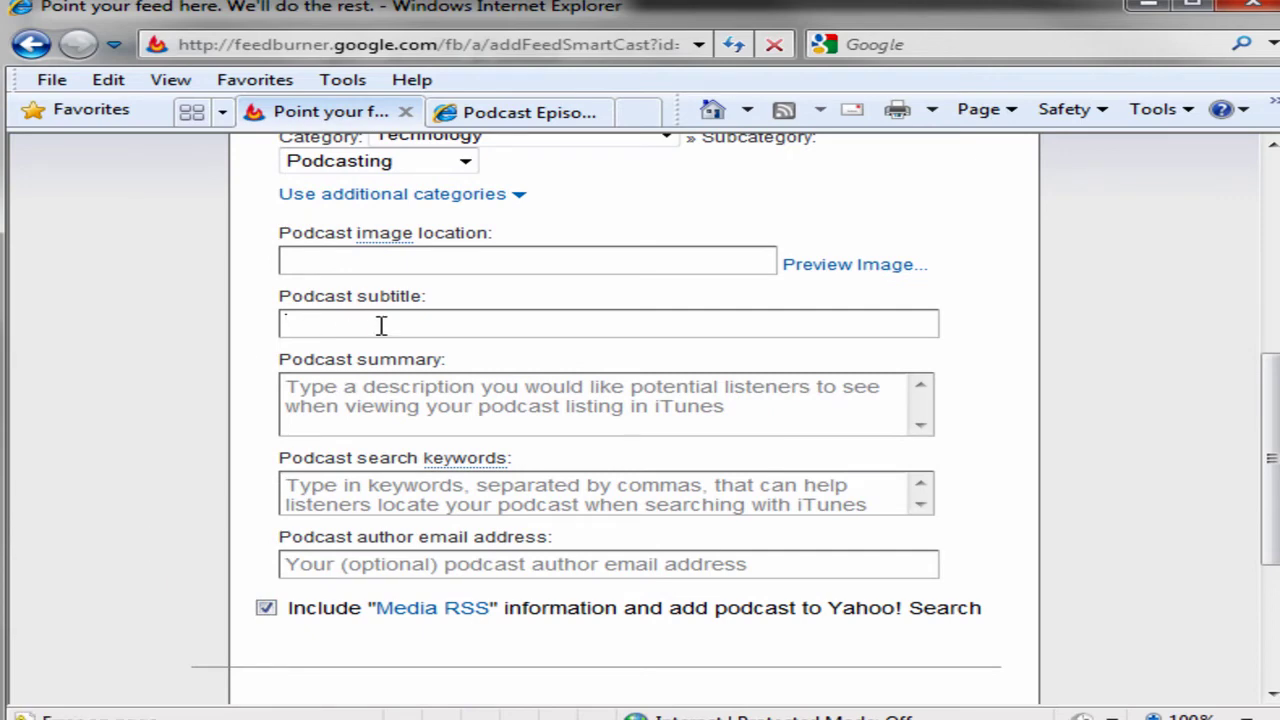
text(Learn how to create a)
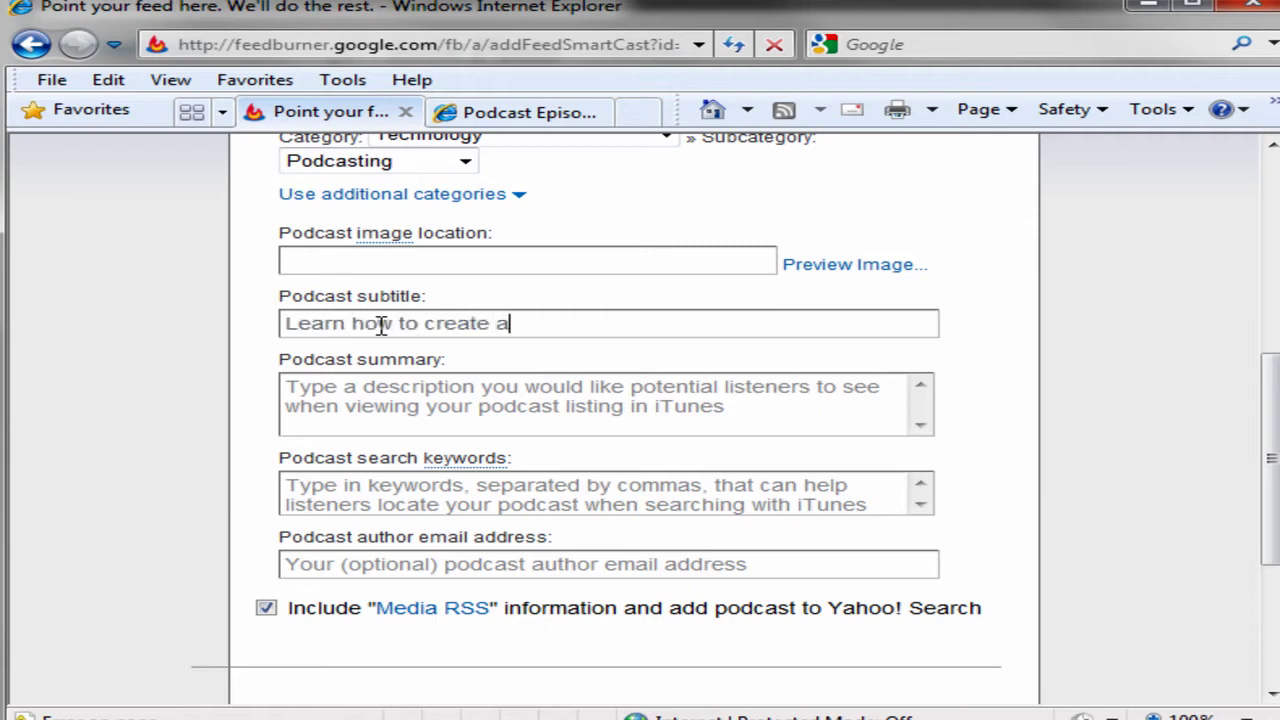
text(nd publish you)
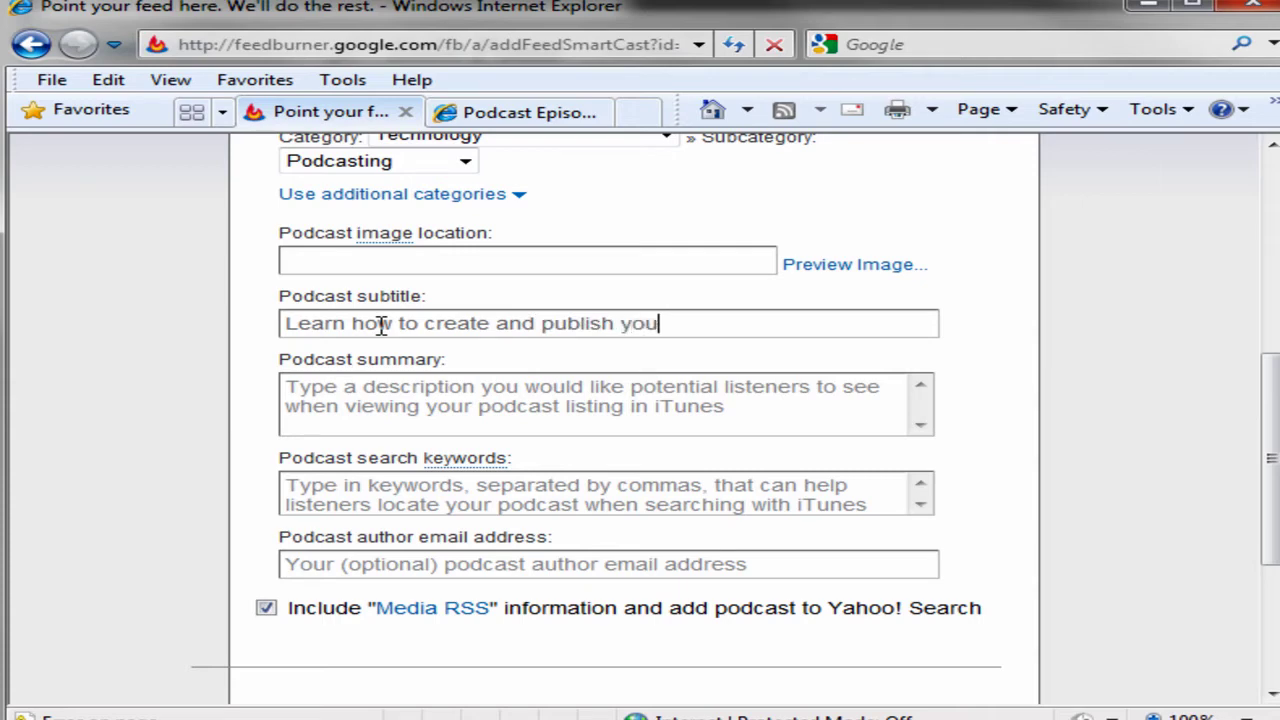
text(r first podcast)
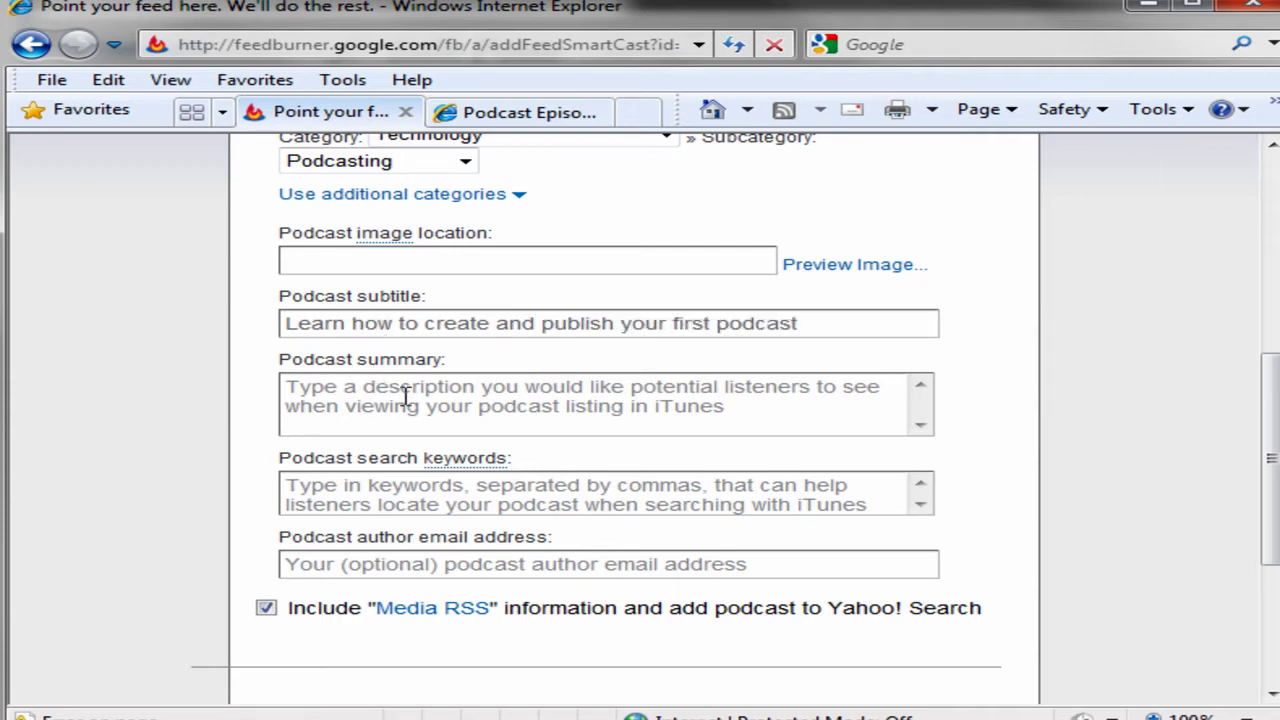
Write a podcast summary for new podcasters looking to publish their first episode.
click(755, 408)
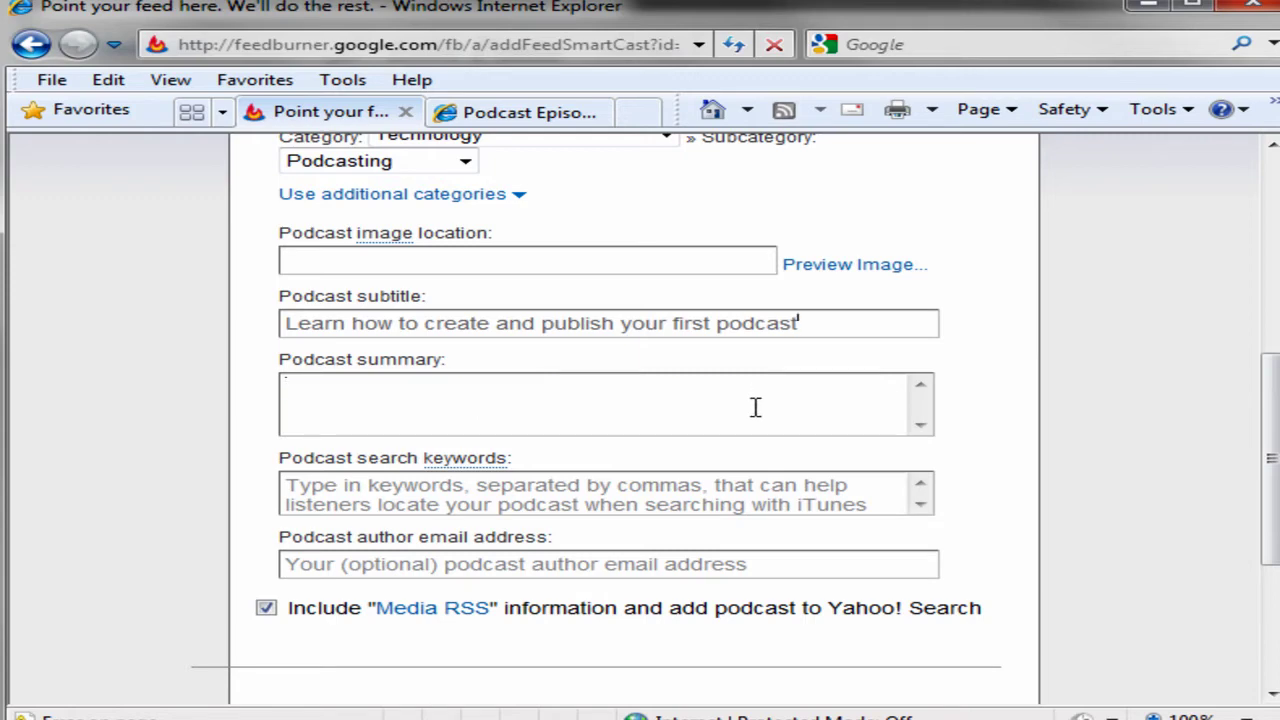
text(This pod)
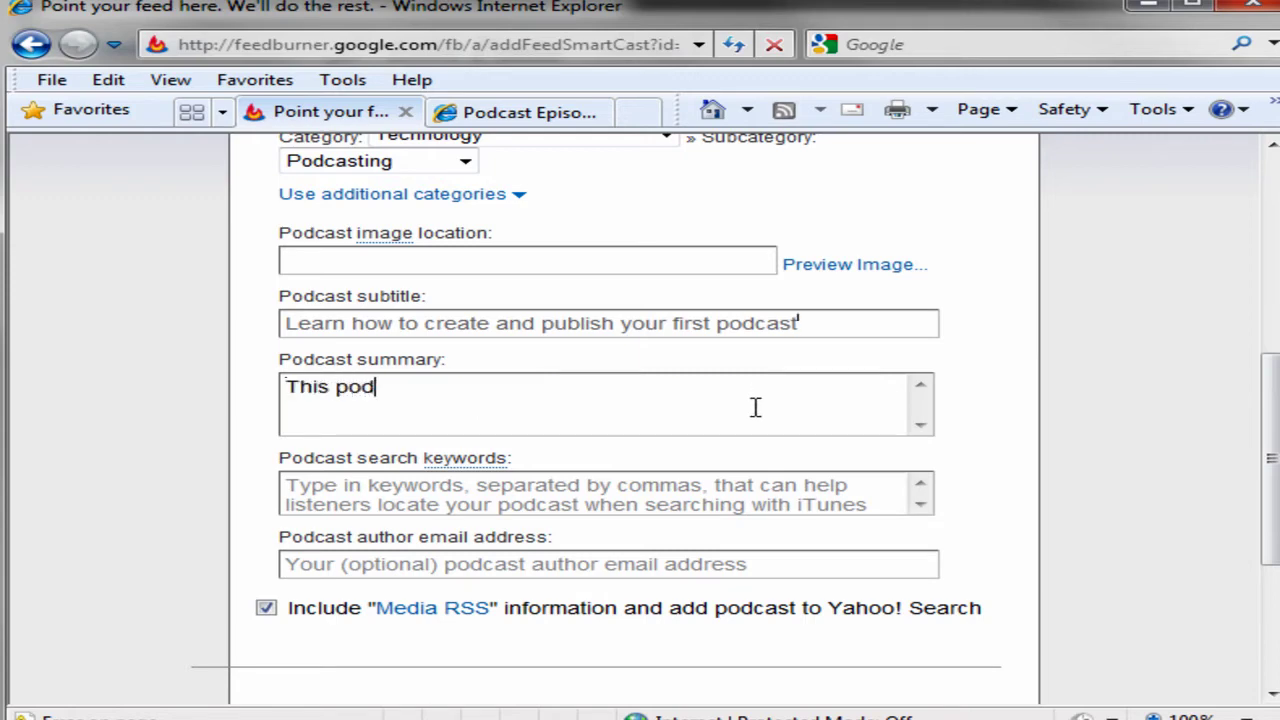
text(cast is dedi)
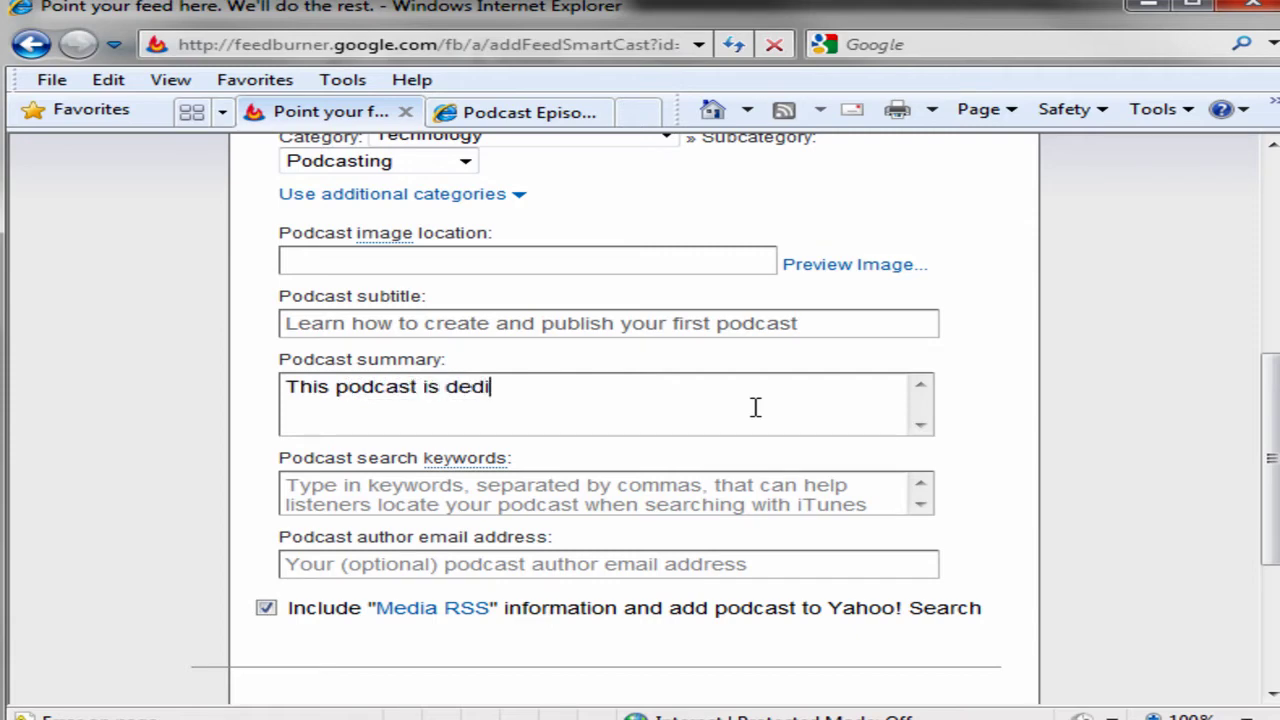
text(cated to new pod)
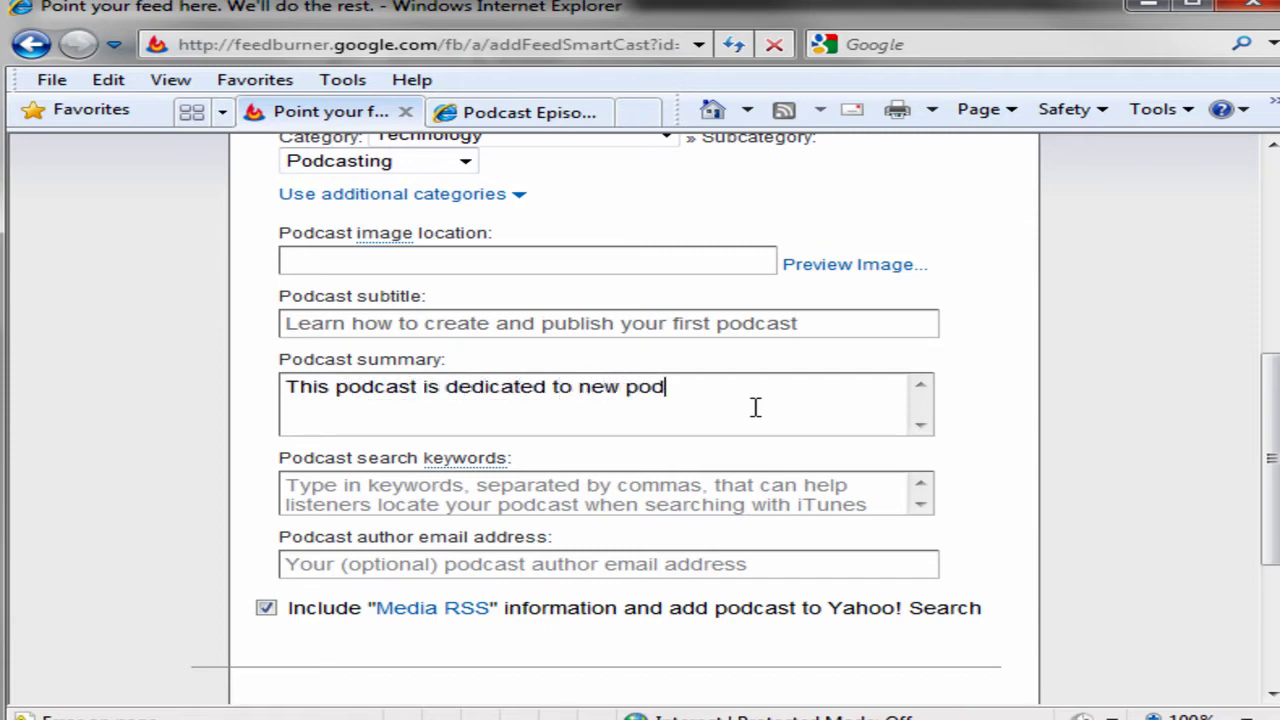
text(c asters looking to publish th)
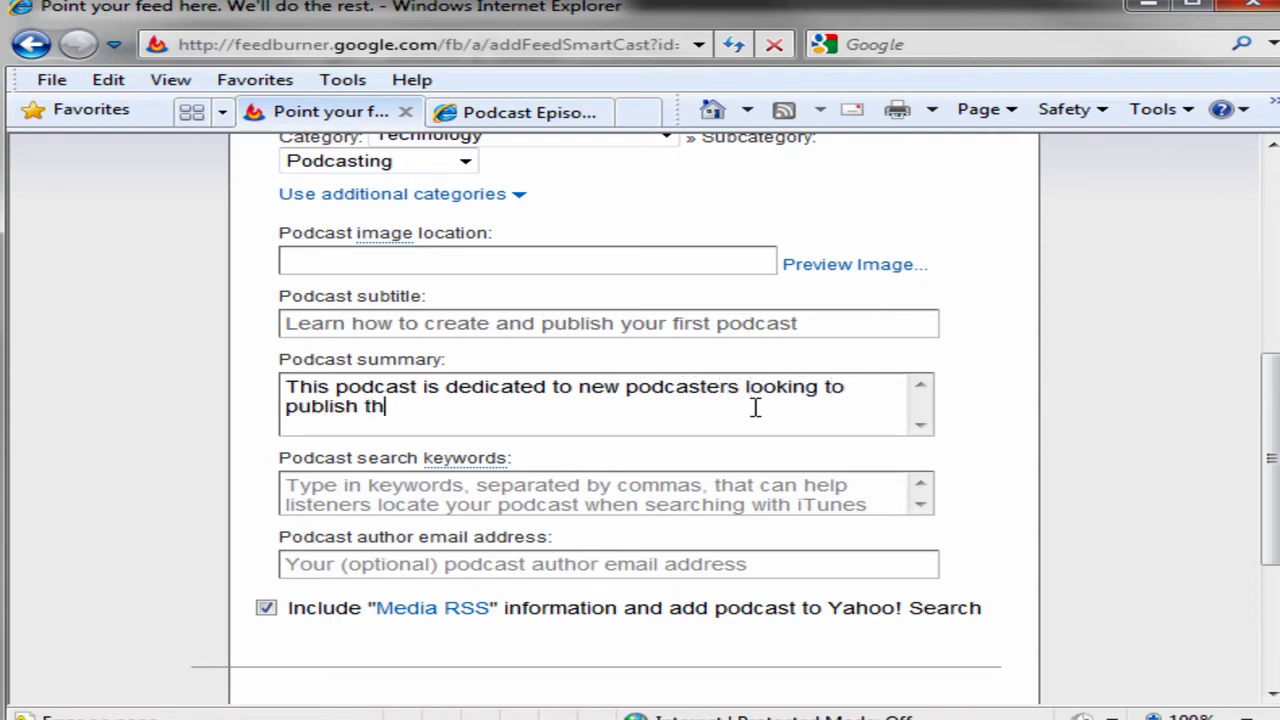
text(eir first episode. We'l)
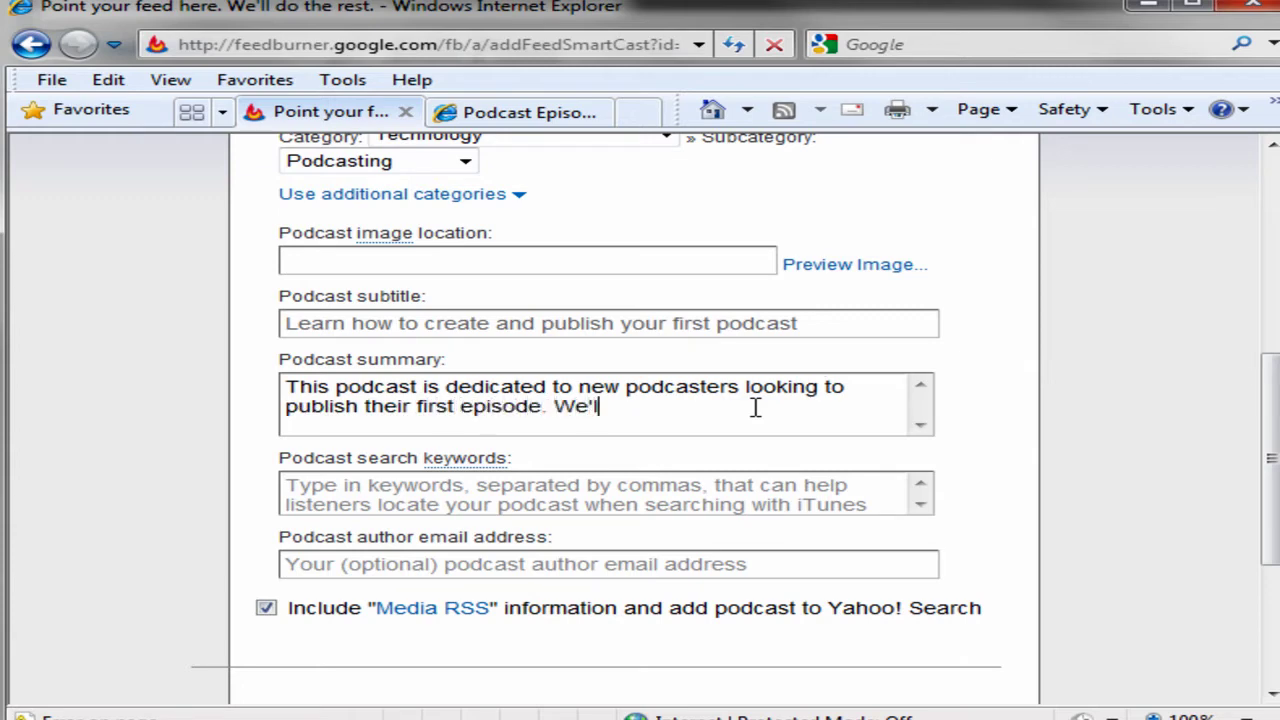
text(l look at all the )
text(major issues)
text( that can)
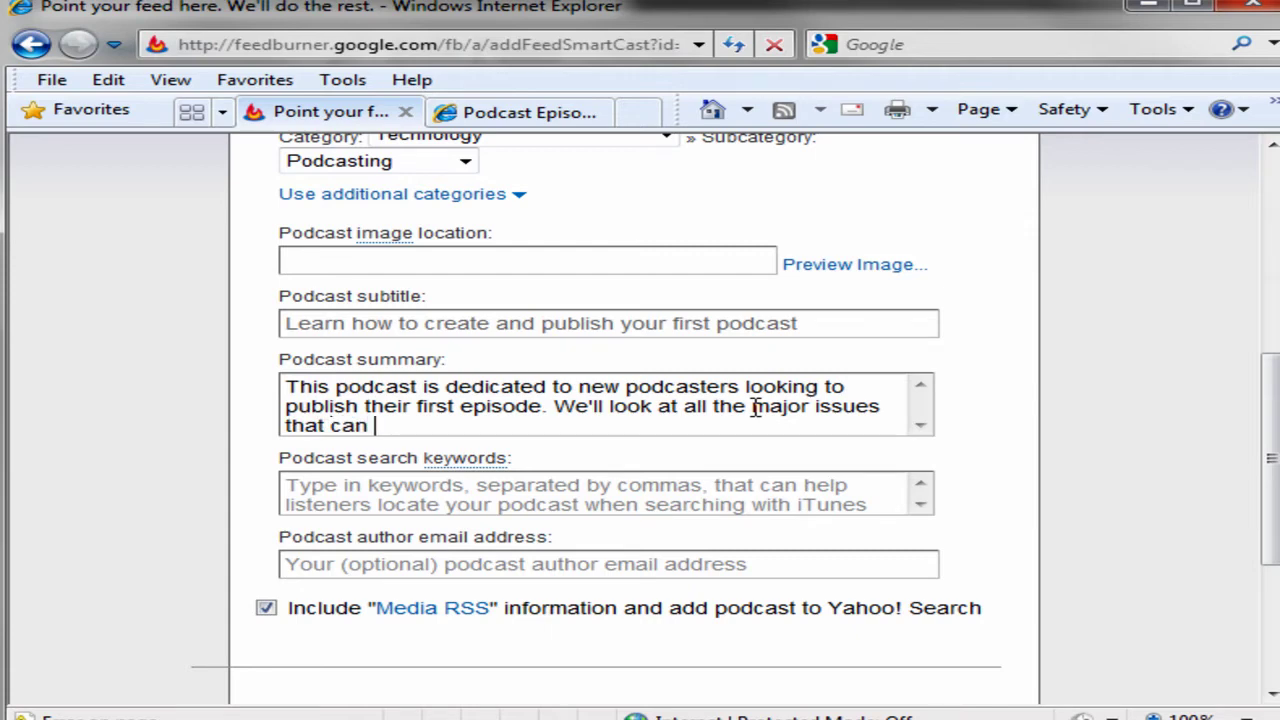
key(BackSpace)
key(BackSpace)
key(BackSpace)
text(will enable you to g)
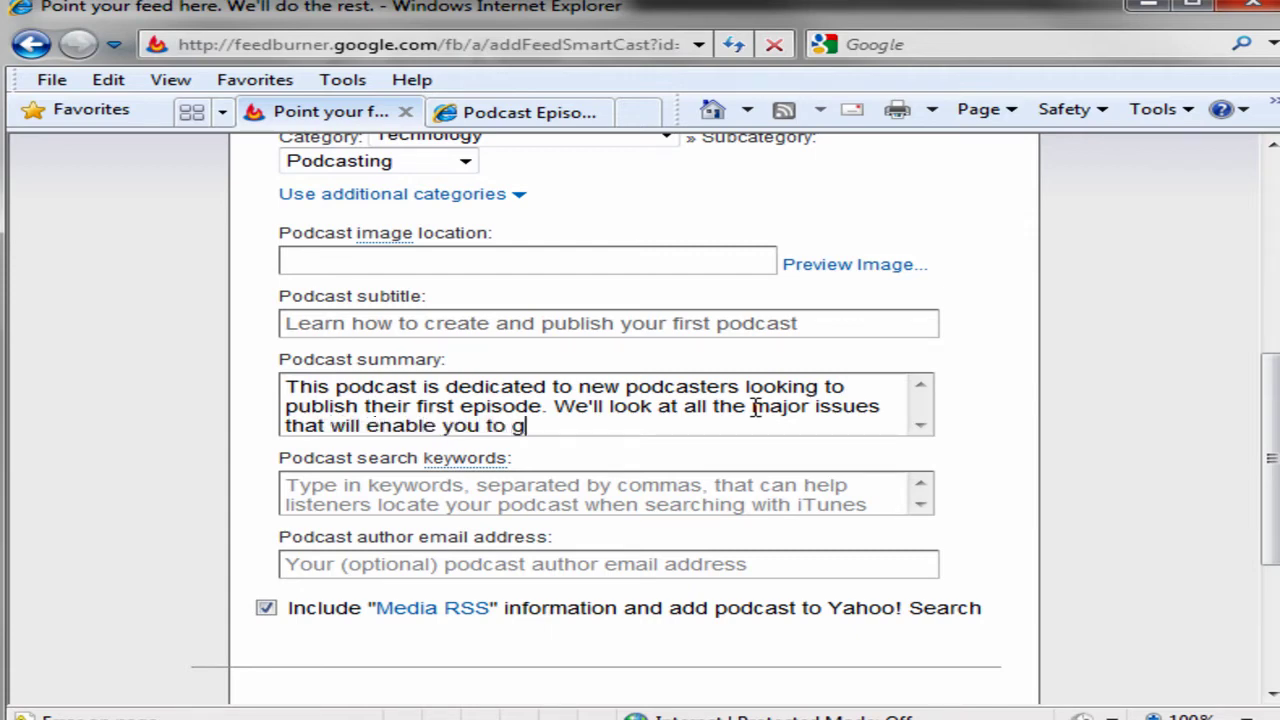
text(et your first e)
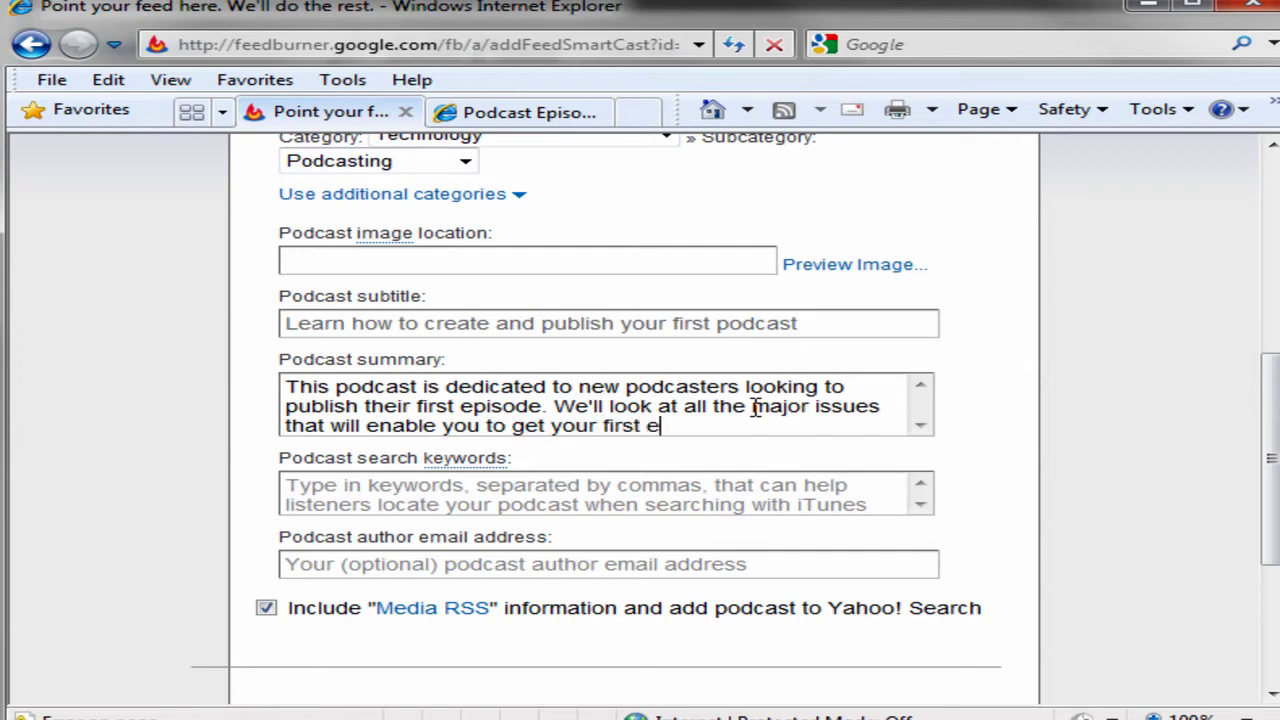
text(pisode)
key(BackSpace)
key(BackSpace)
key(BackSpace)
key(BackSpace)
key(BackSpace)
key(BackSpace)
key(BackSpace)
key(BackSpace)
key(BackSpace)
key(BackSpace)
key(BackSpace)
key(BackSpace)
key(BackSpace)
key(BackSpace)
key(BackSpace)
key(BackSpace)
key(BackSpace)
key(BackSpace)
key(BackSpace)
key(BackSpace)
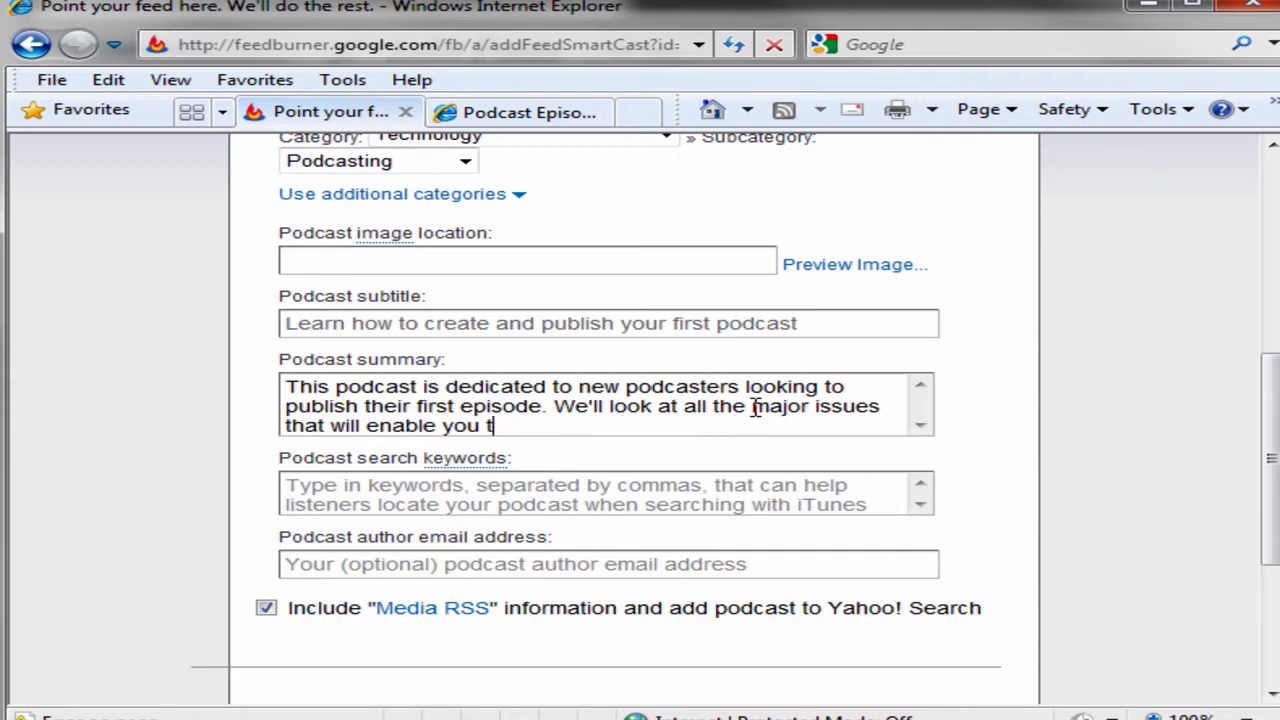
text(o publish your fir)
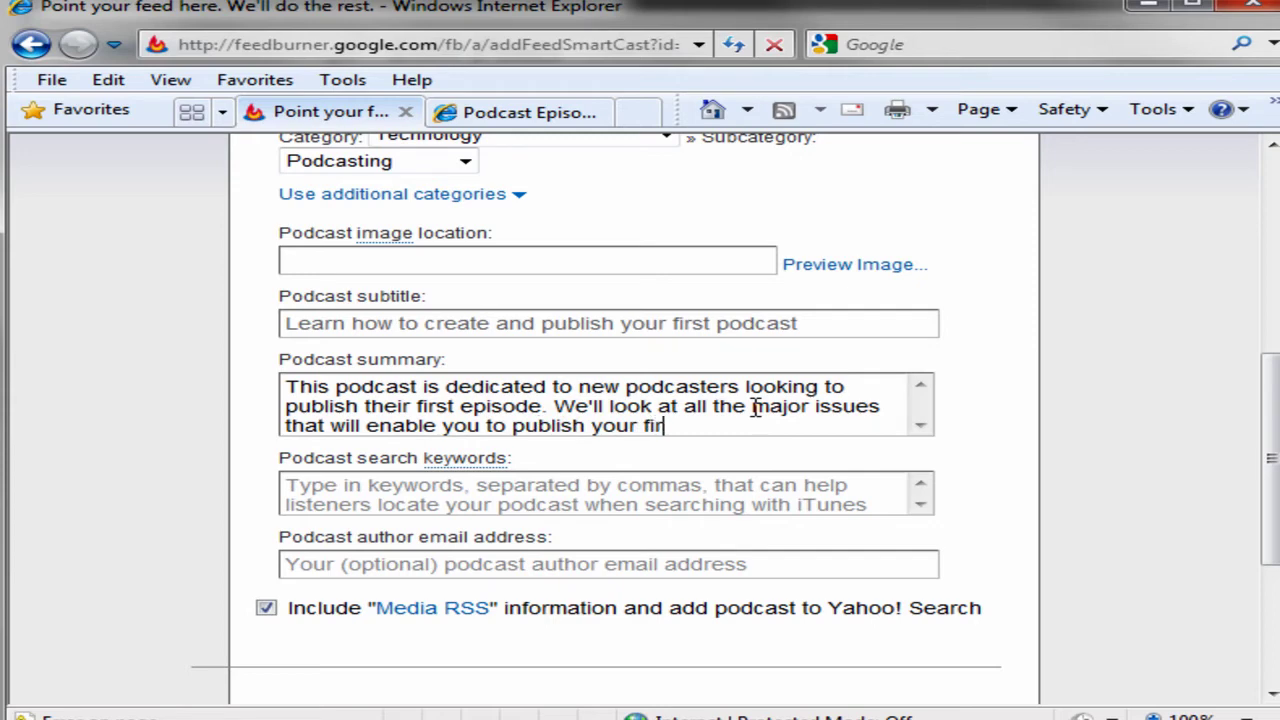
text(st esisodes)
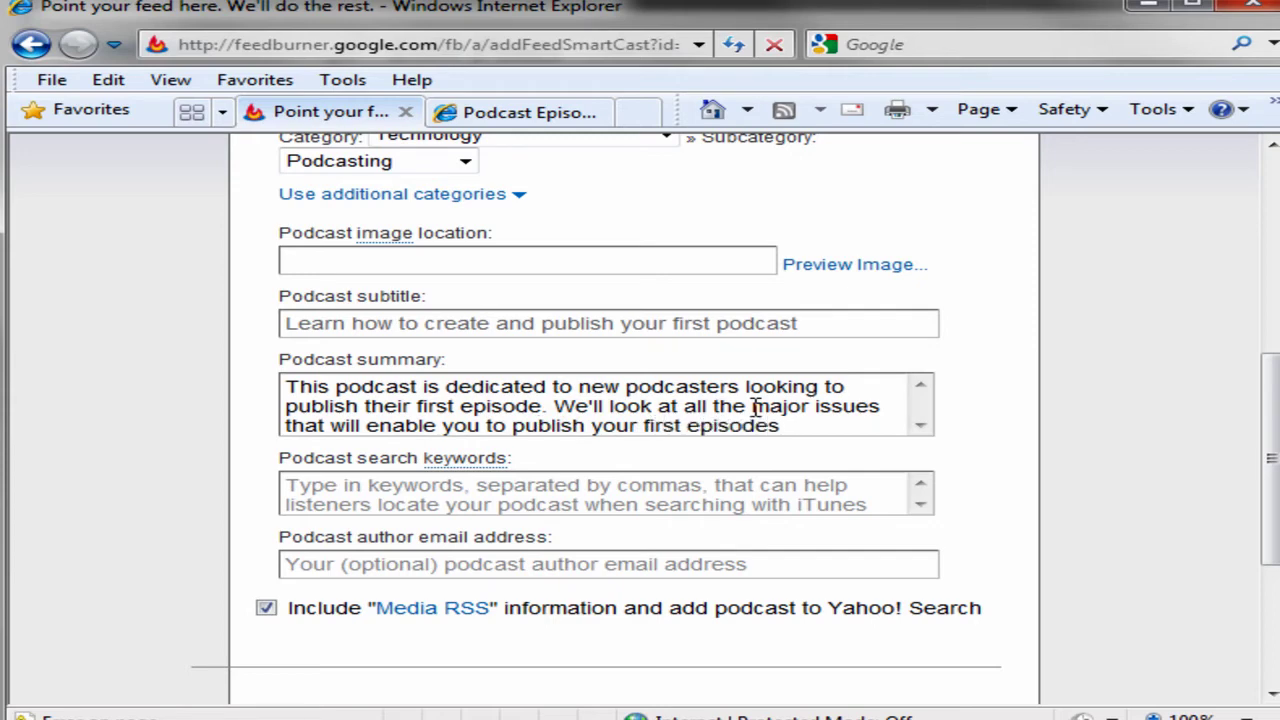
click(635, 501)
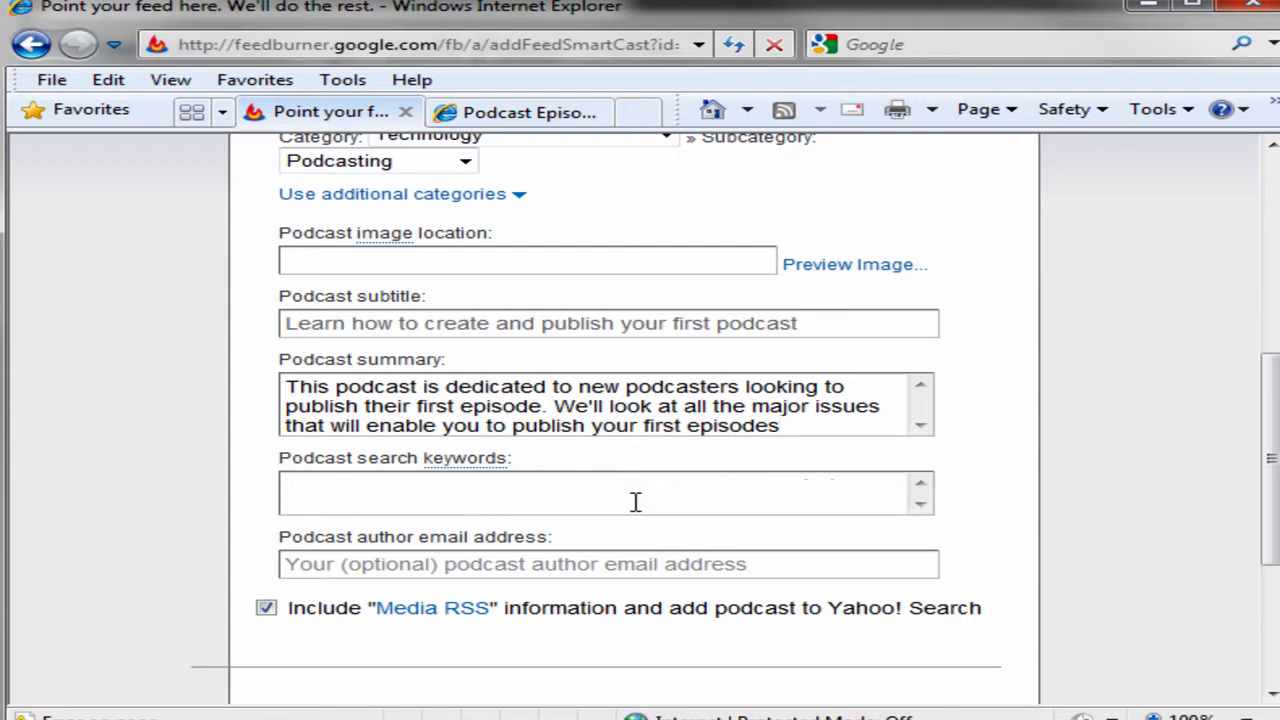
Enter the search keywords 'podcasting, podcast,' and fill in the author's e-mail address.
text(podcasting, podcast,)
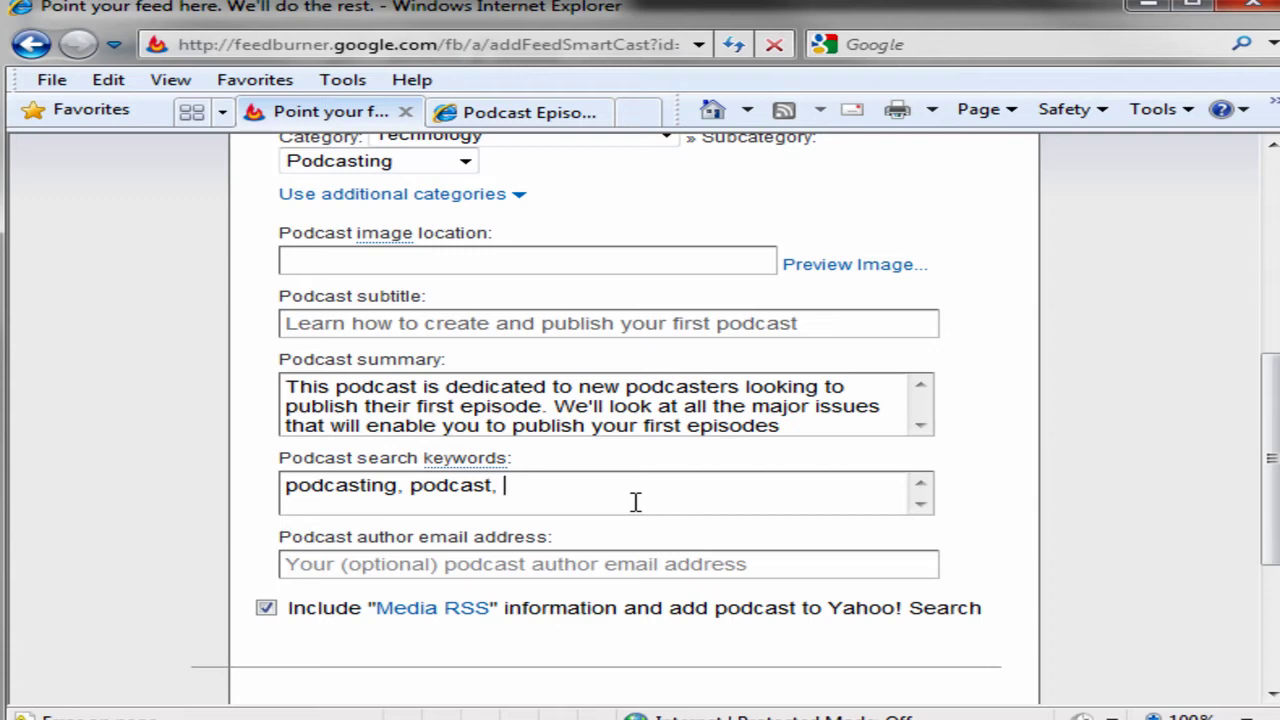
click(660, 564)
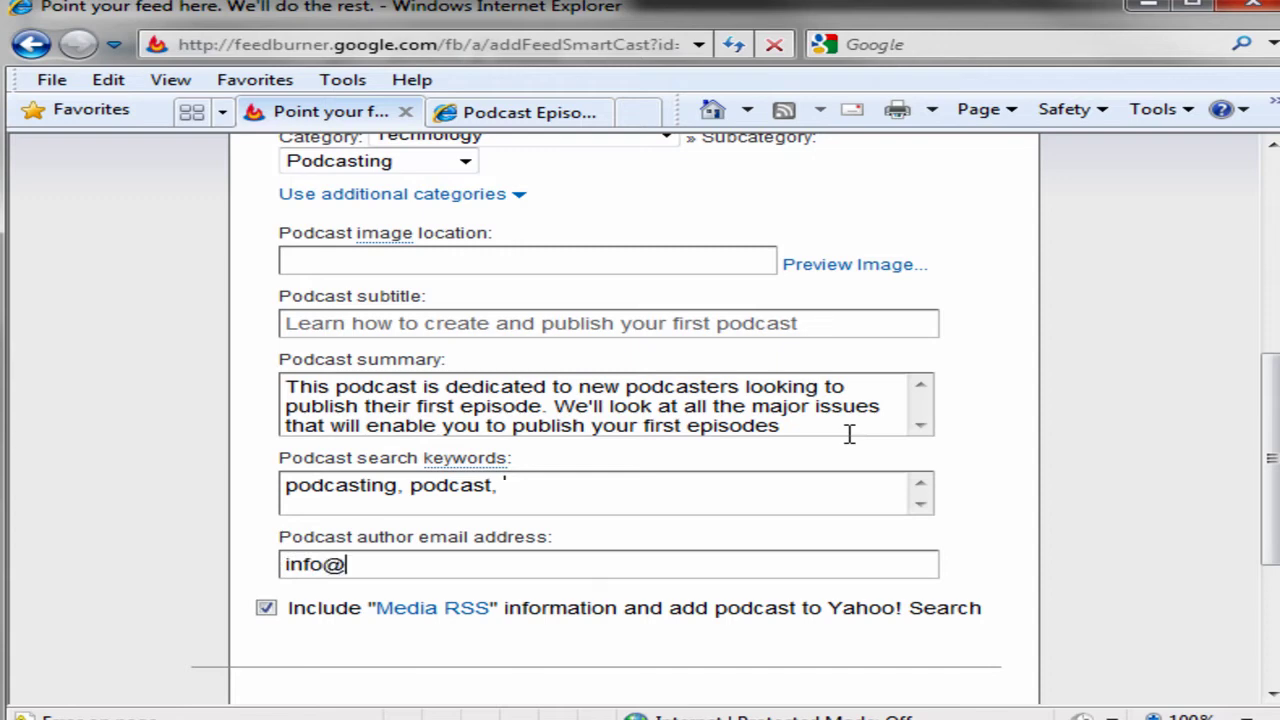
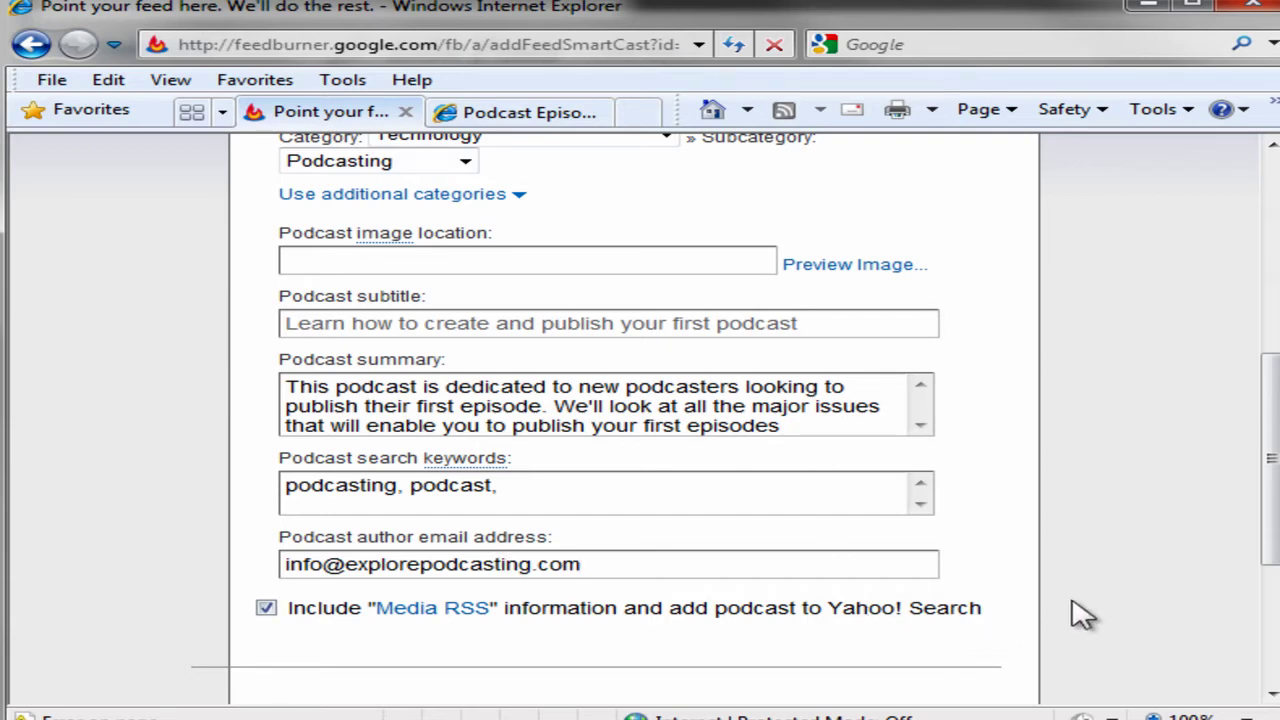
scroll(1083, 614, down, 5)
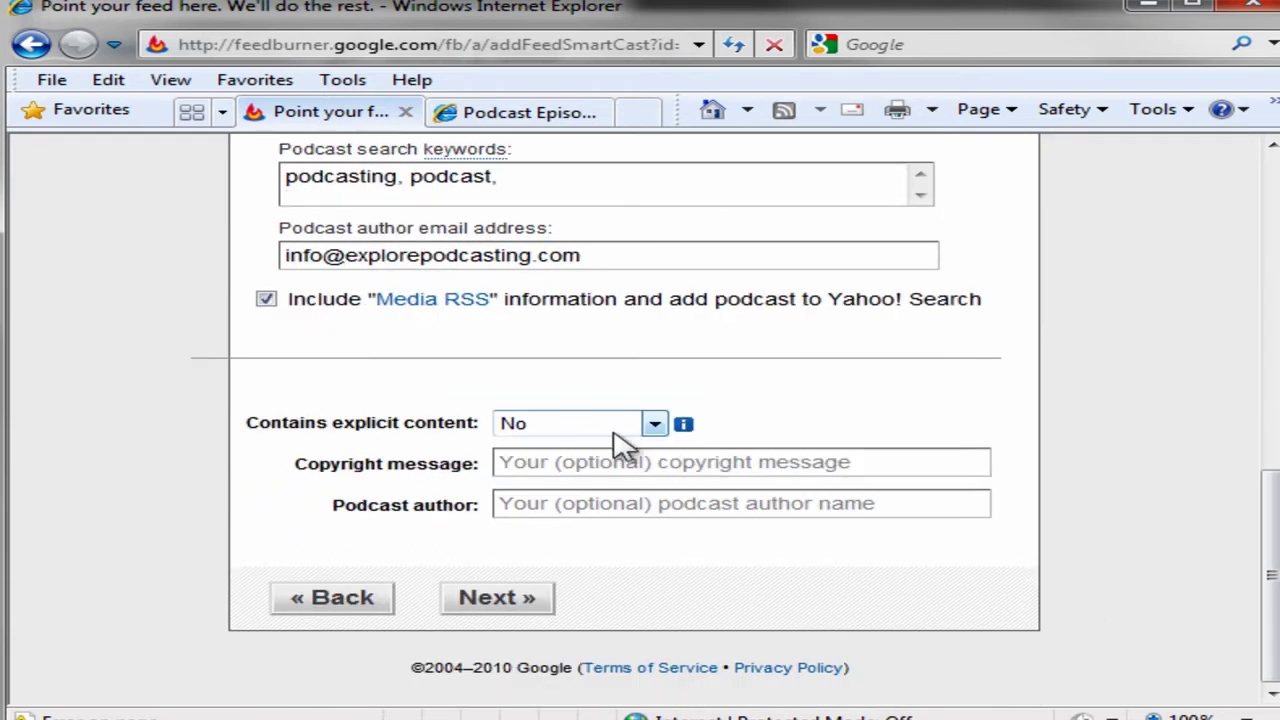
Keep explicit content at No, fill in the 2010 copyright message, and continue to the Analyze traffic step.
click(654, 425)
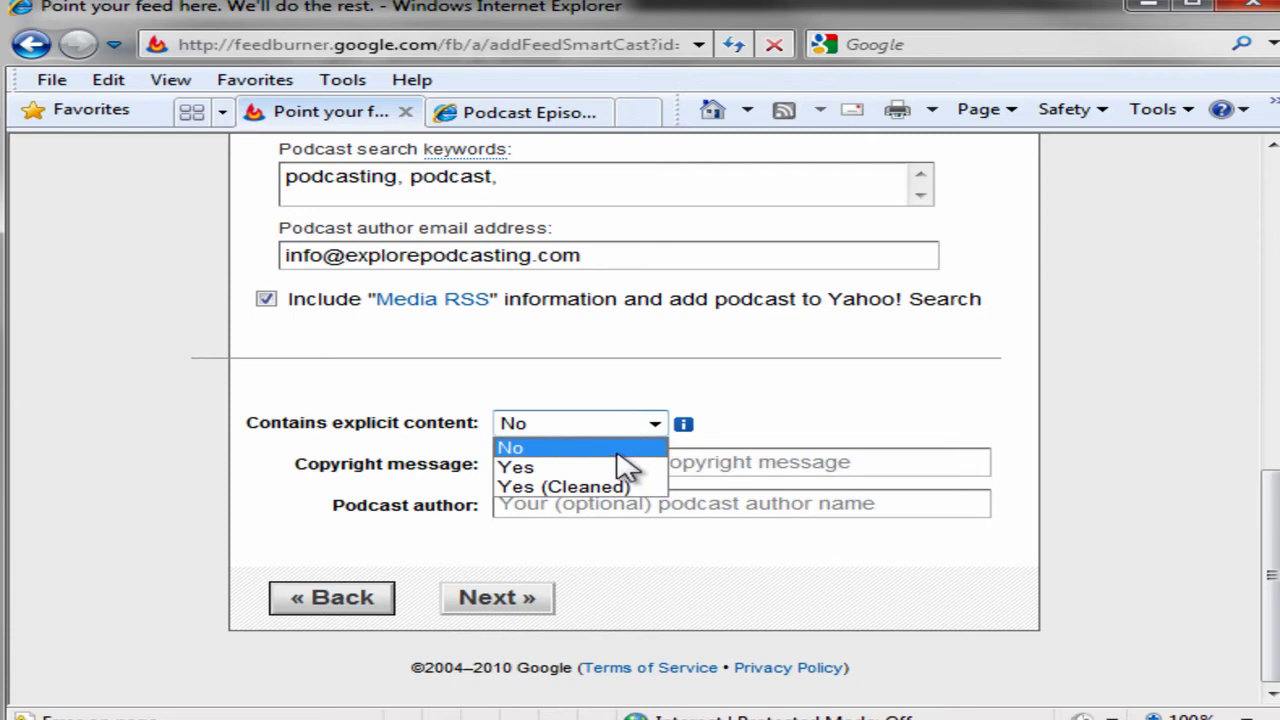
click(617, 454)
click(601, 462)
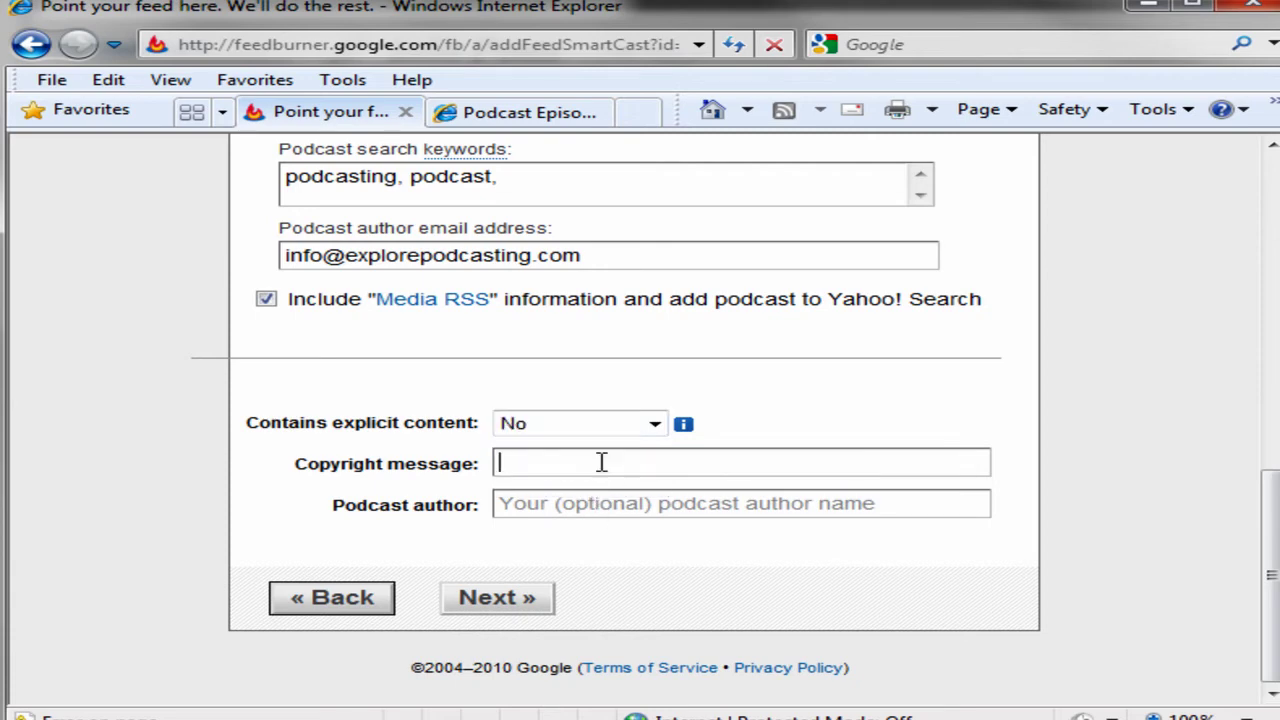
text(Ward Cameron 2010)
key(Tab)
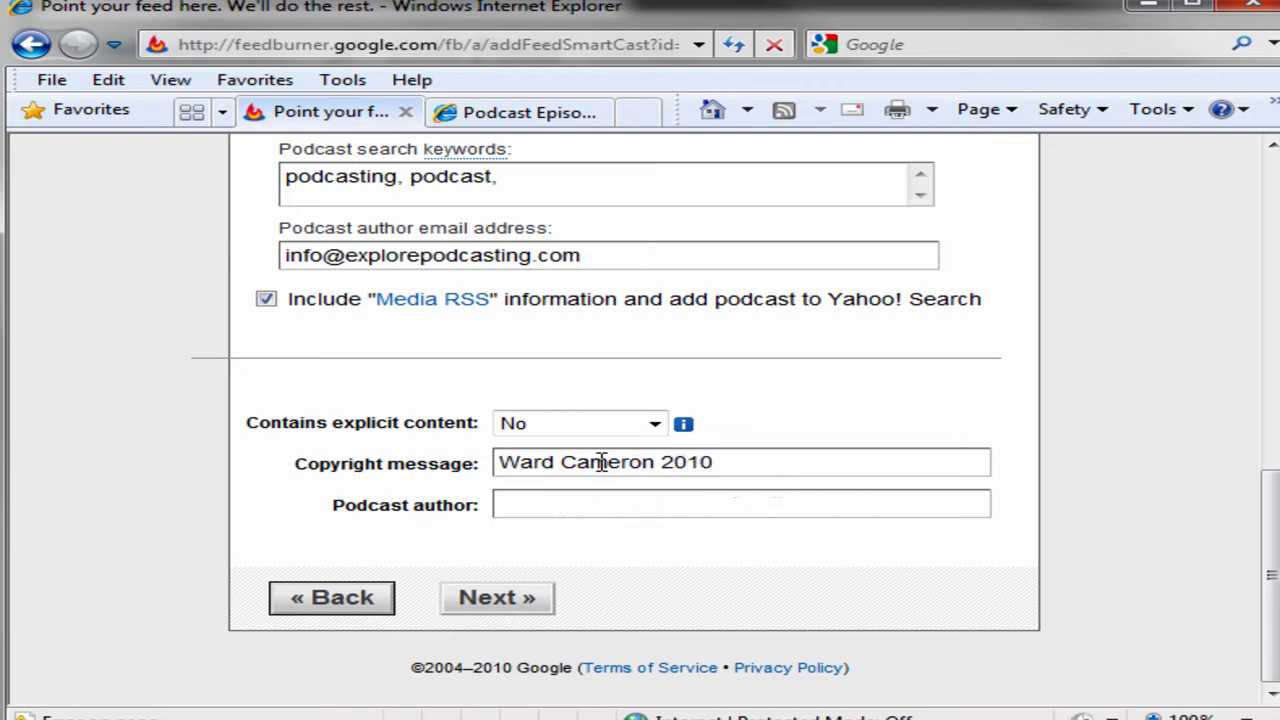
text(Ward Cameron)
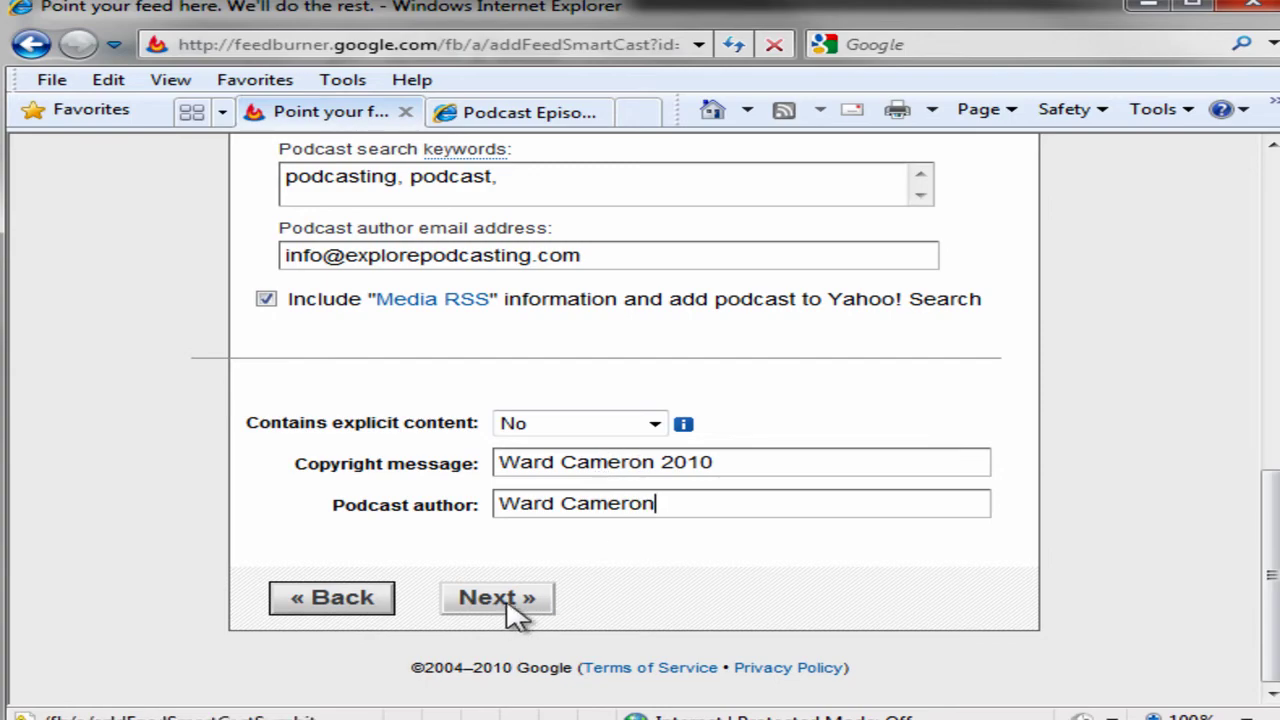
click(507, 606)
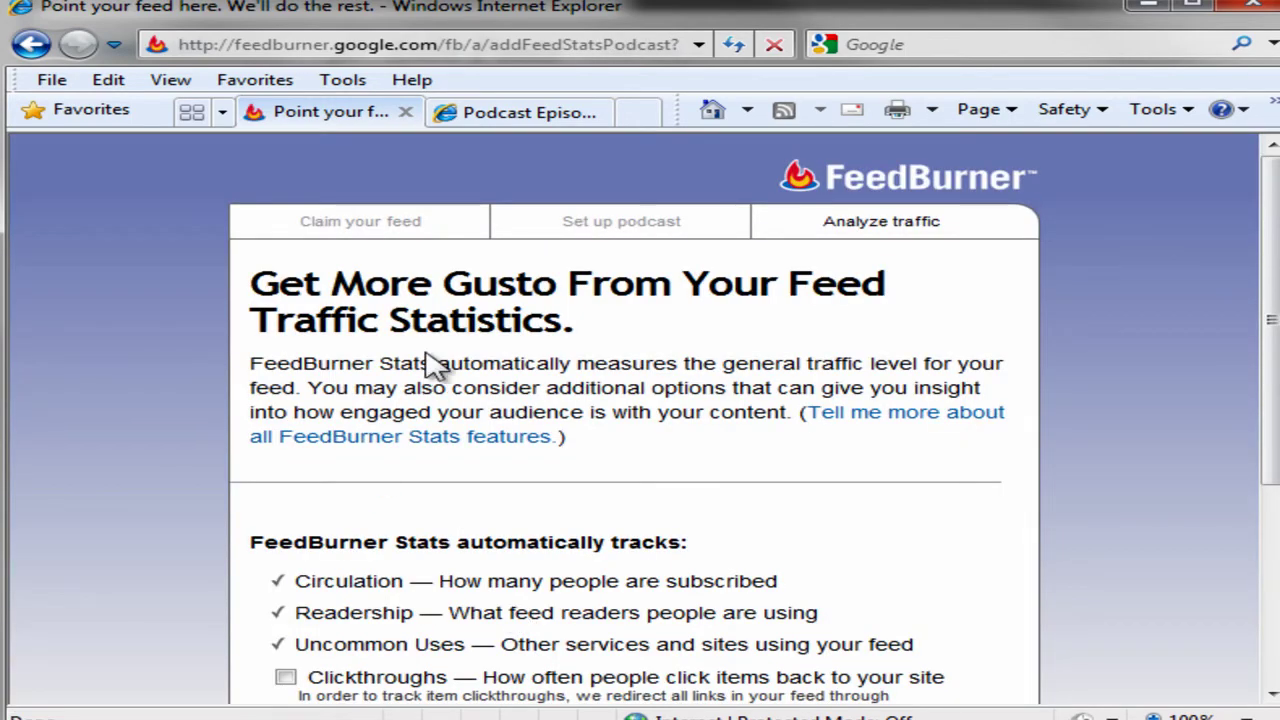
Keep the default FeedBurner Stats options and complete burning the Explore Podcasting Podcast feed.
scroll(415, 360, down, 3)
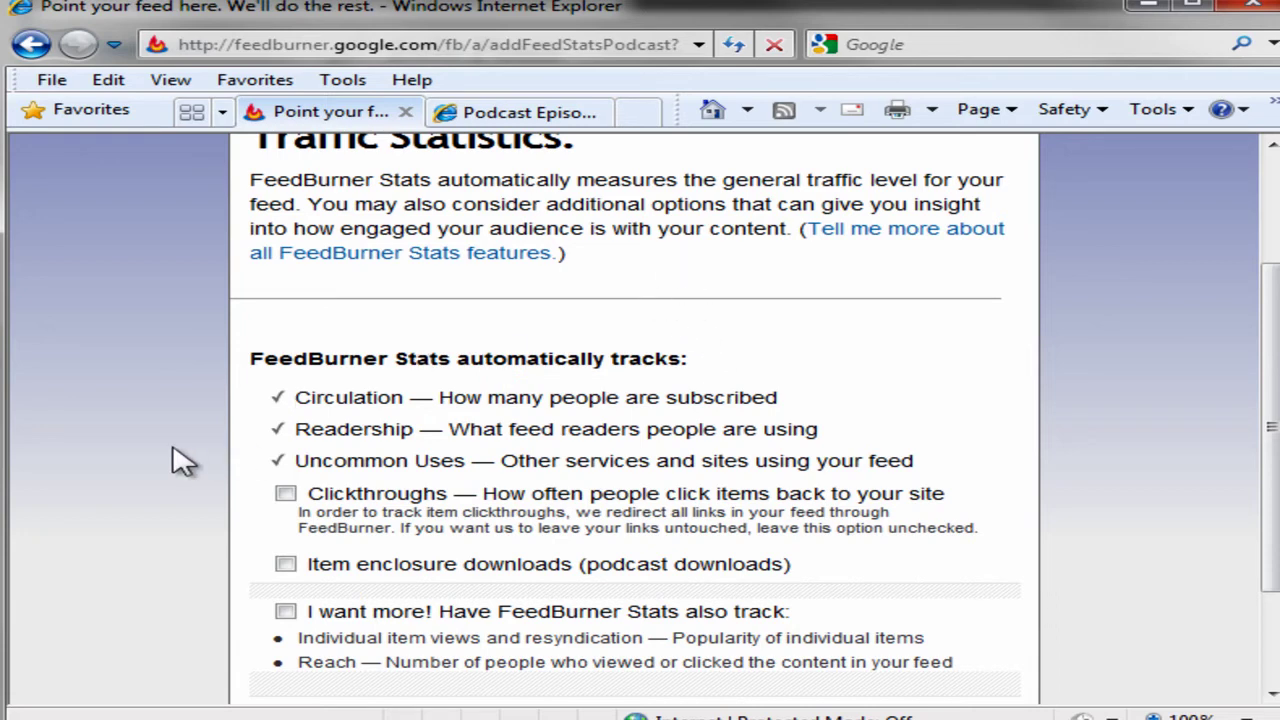
scroll(178, 460, down, 3)
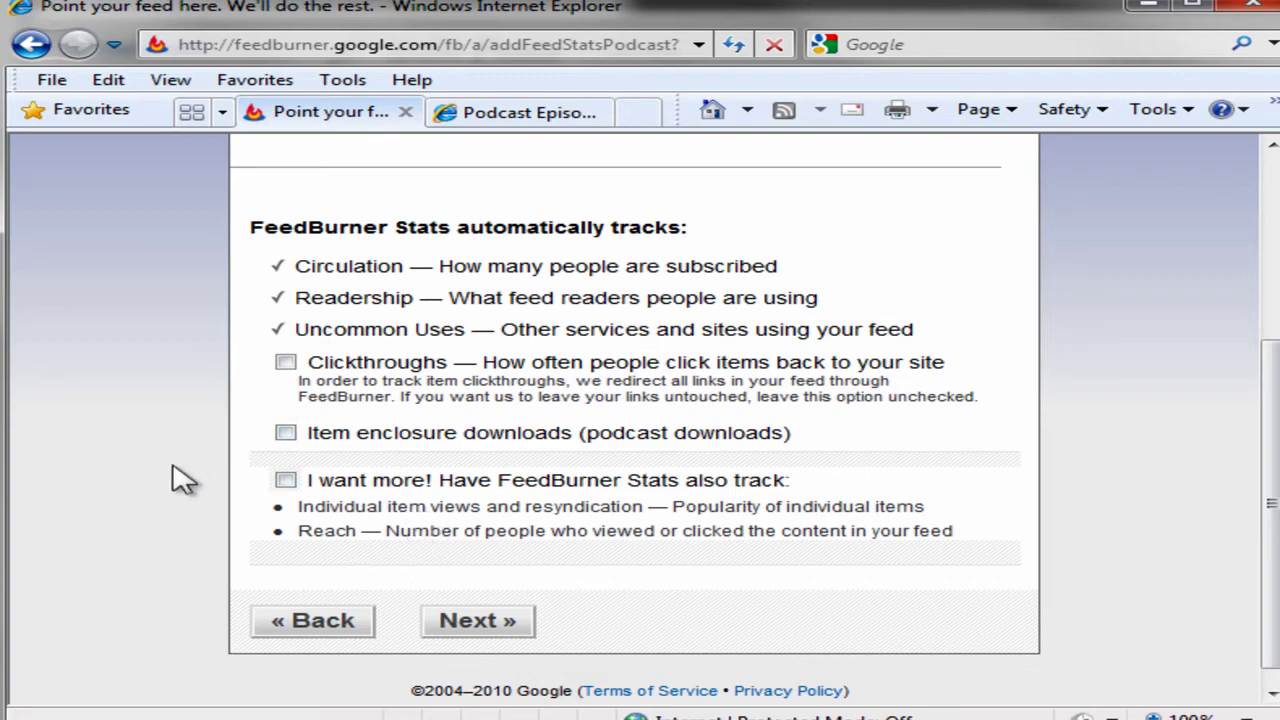
click(506, 627)
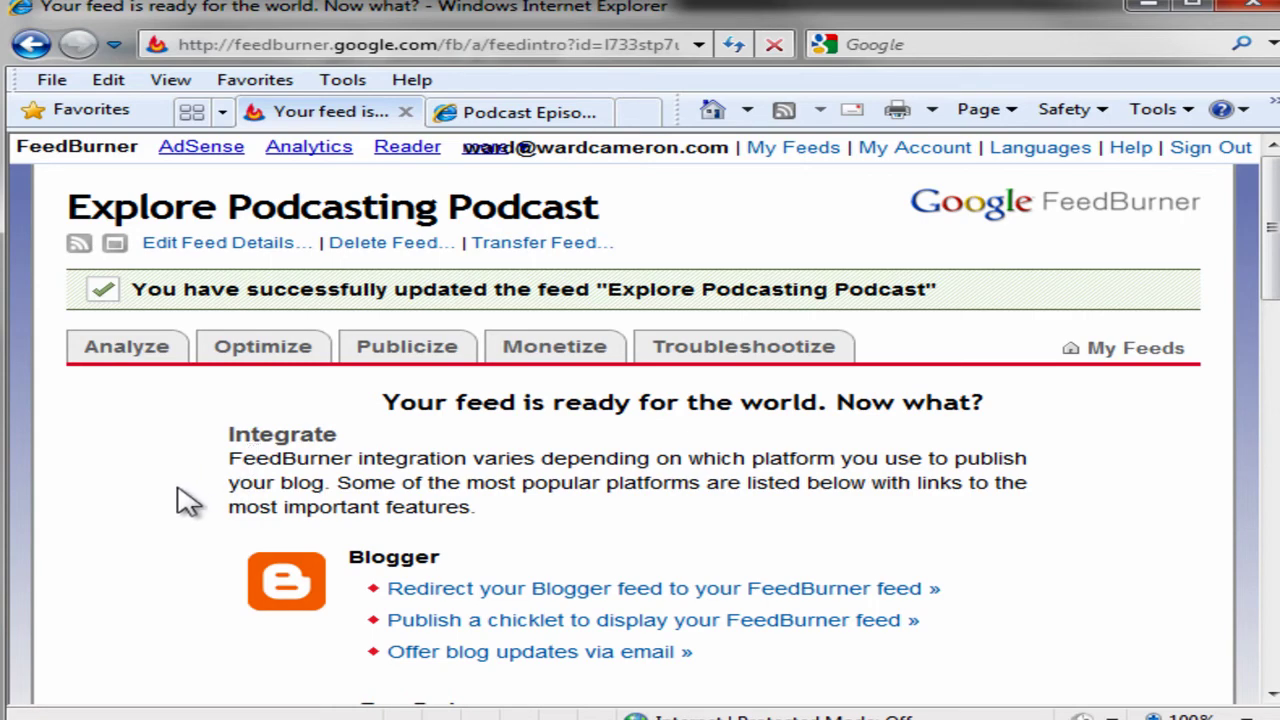
scroll(178, 503, down, 3)
scroll(178, 503, down, 1)
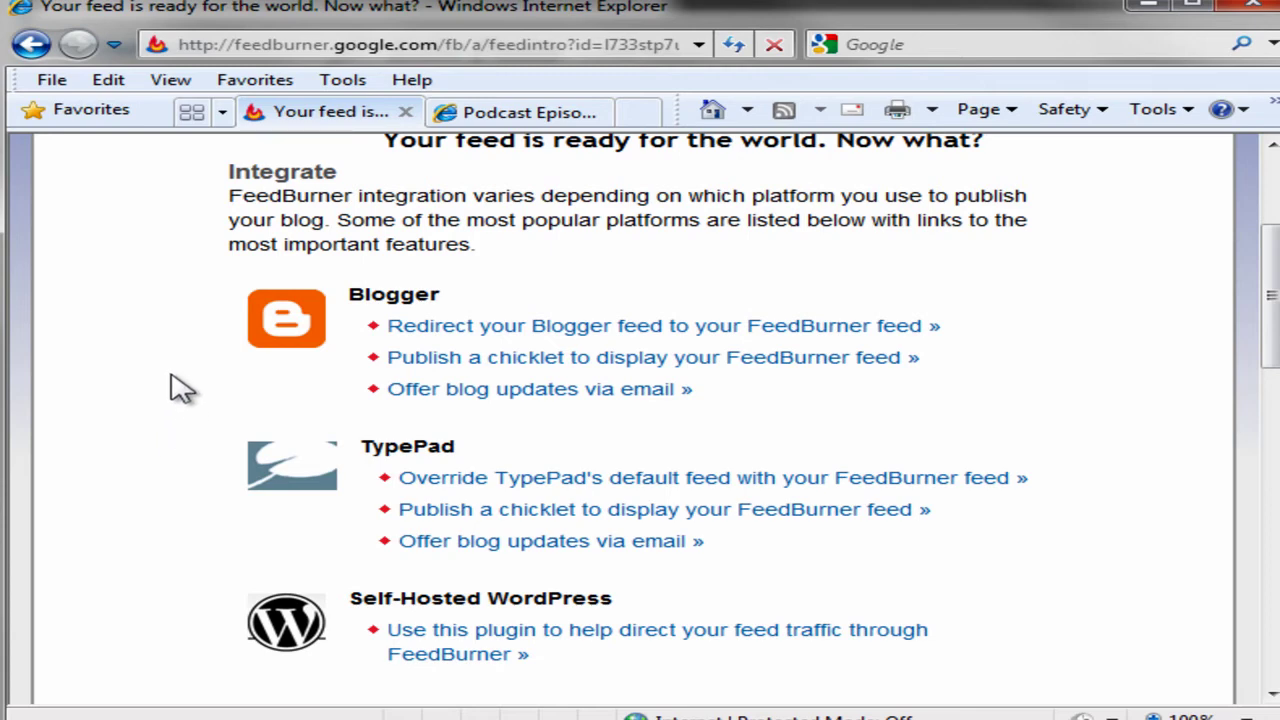
scroll(180, 388, down, 2)
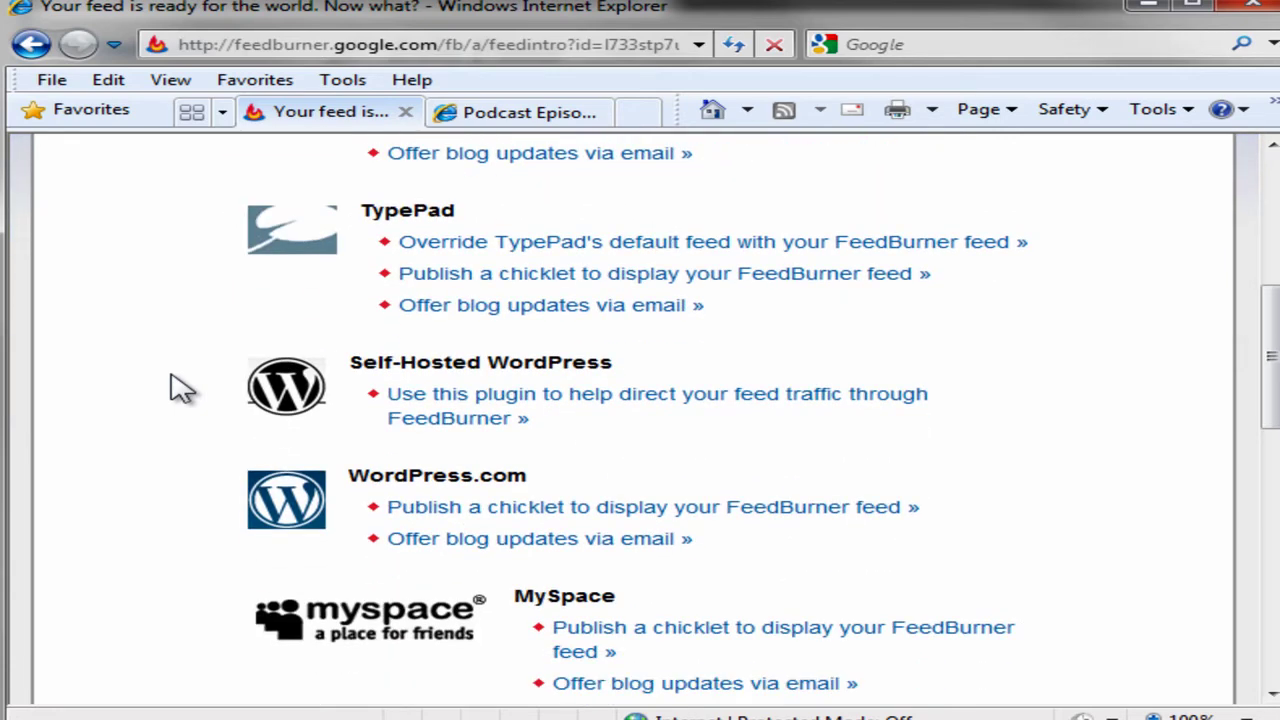
click(660, 402)
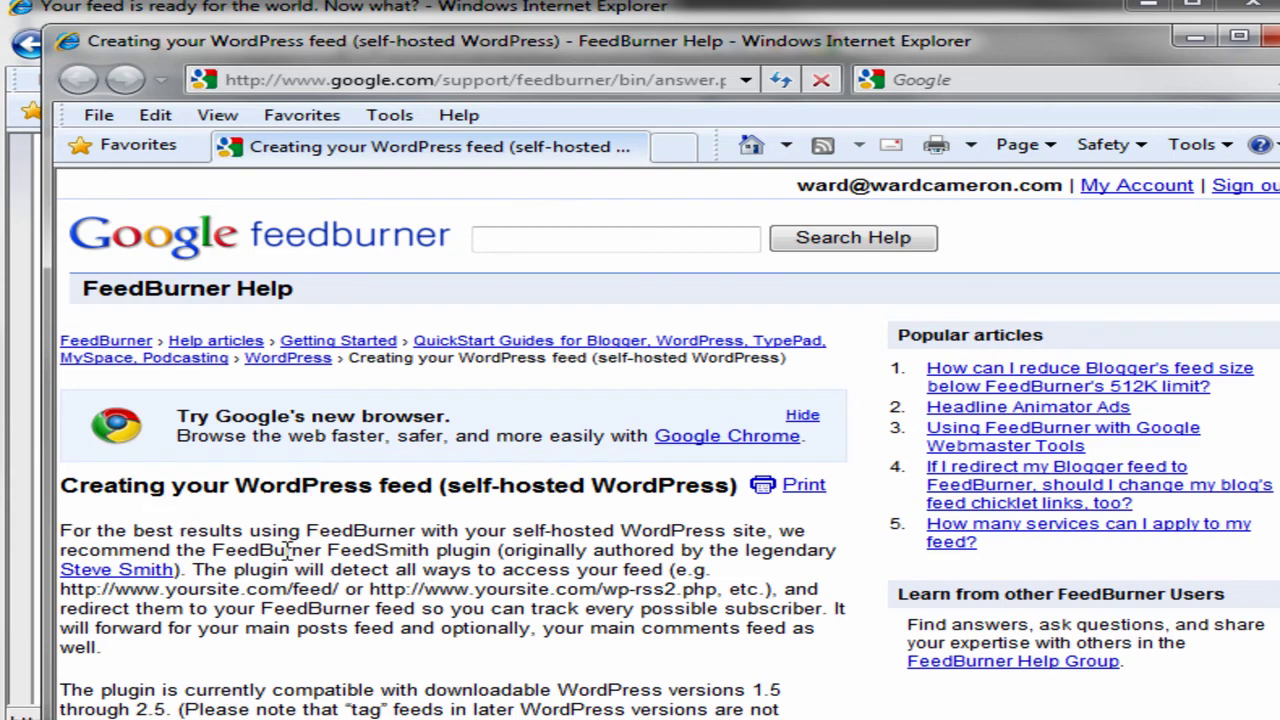
Scroll the FeedSmith help article to Installation and download the FeedSmith plugin.
scroll(288, 549, down, 5)
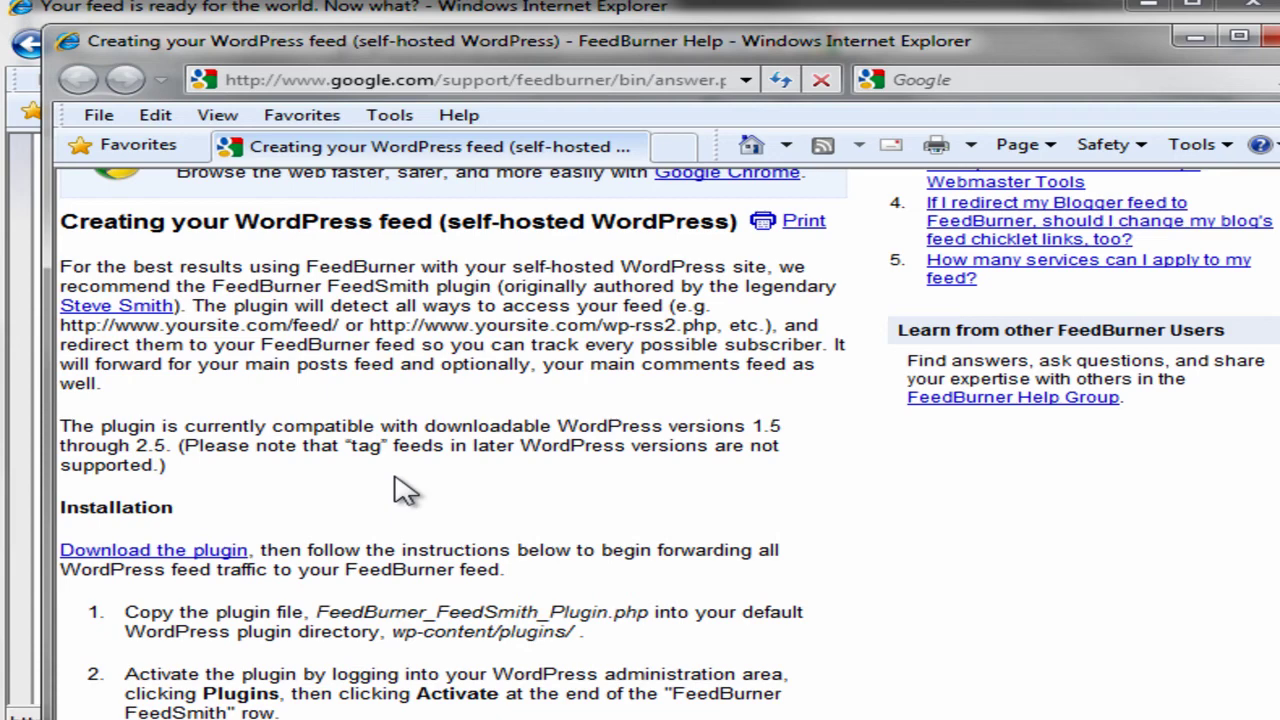
scroll(395, 478, down, 5)
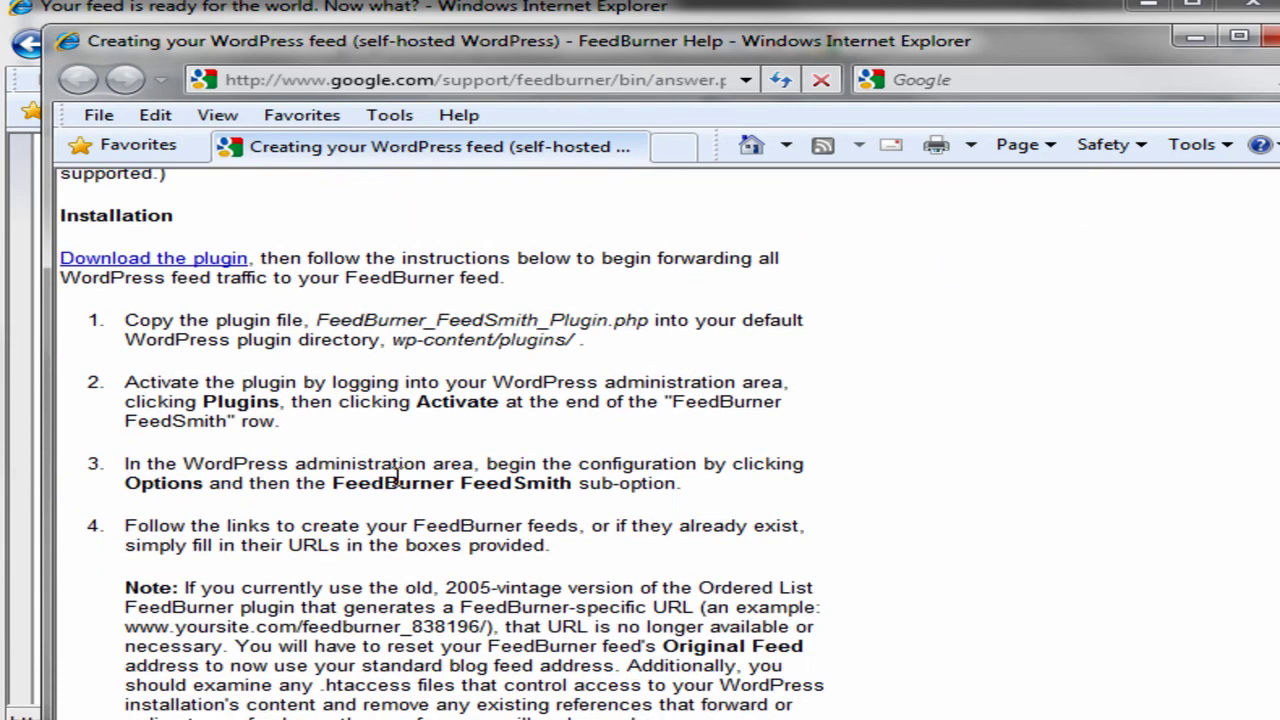
click(172, 262)
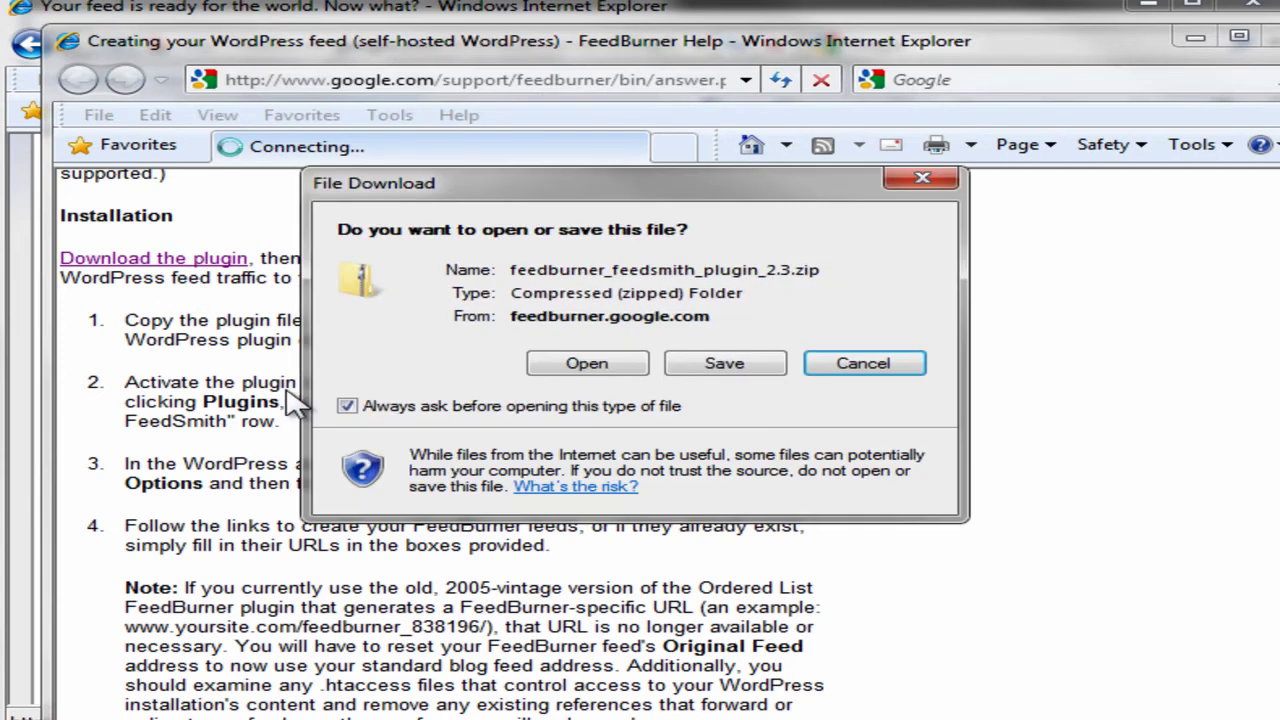
Save feedburner_feedsmith_plugin_2.3.zip to the Desktop.
click(725, 364)
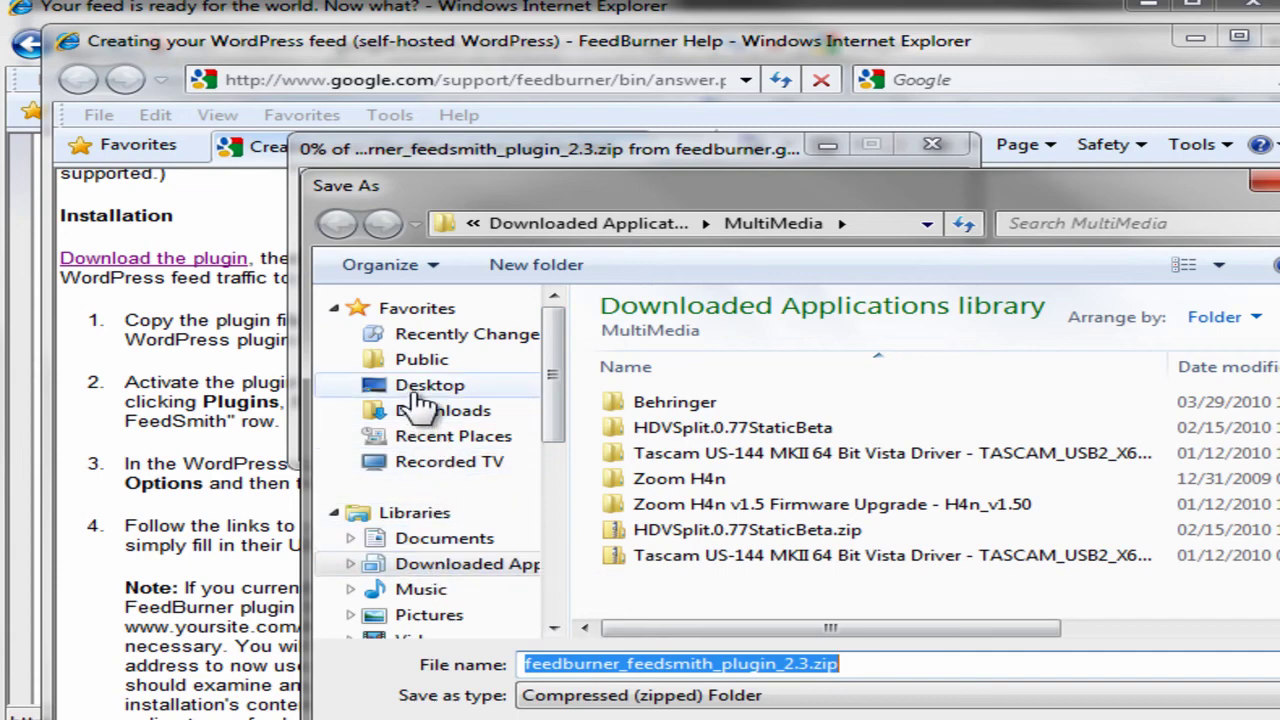
click(425, 388)
drag(850, 195, 701, 75)
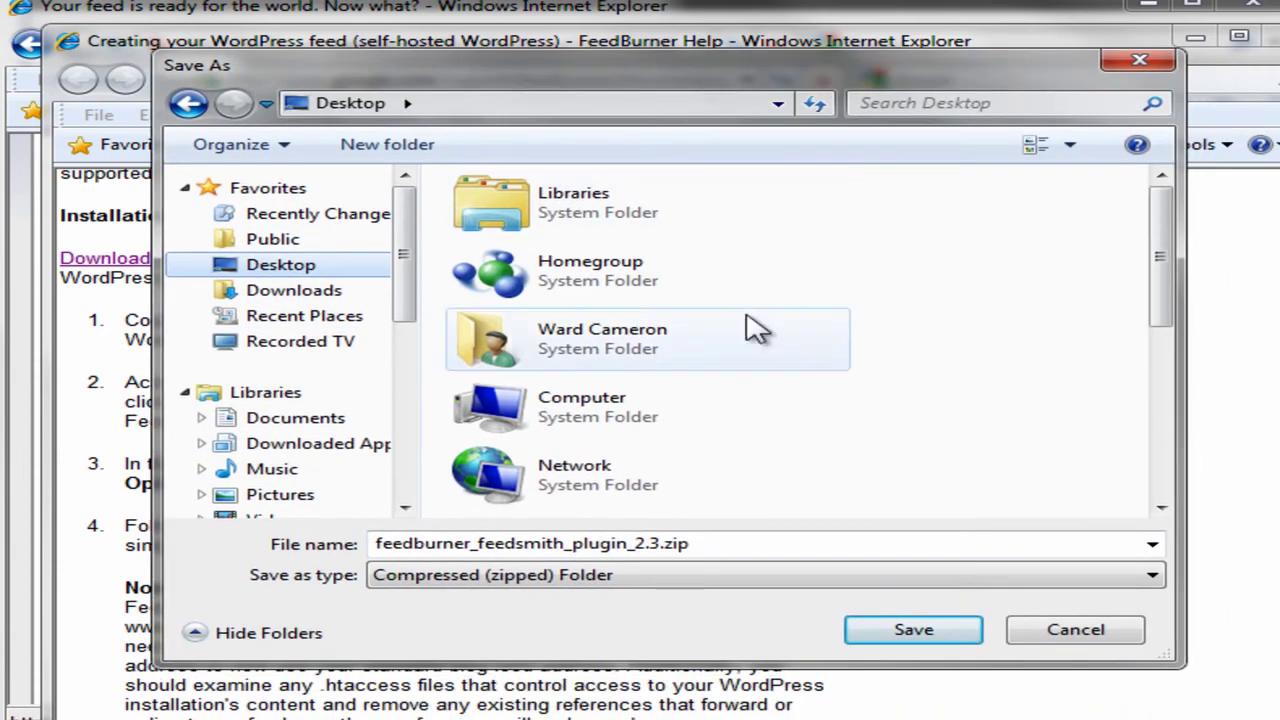
click(914, 631)
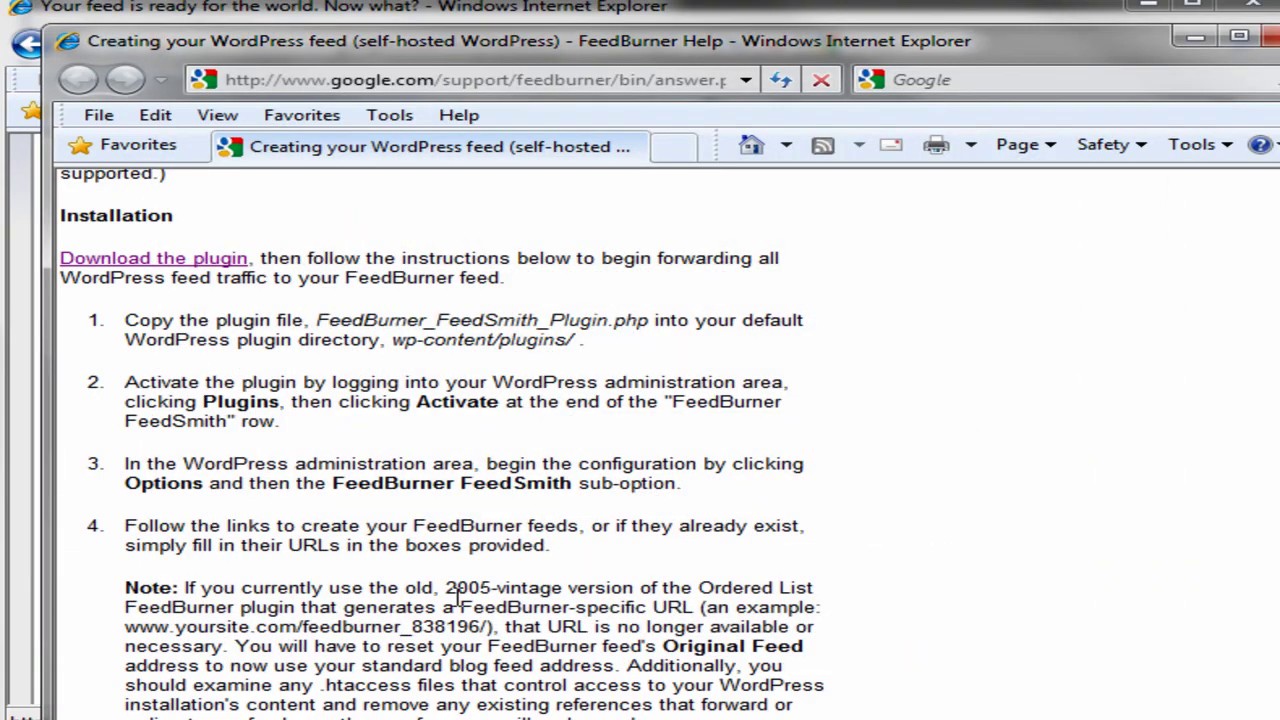
Go through My Account and the FeedBurner product link back to My Feeds.
scroll(455, 597, down, 3)
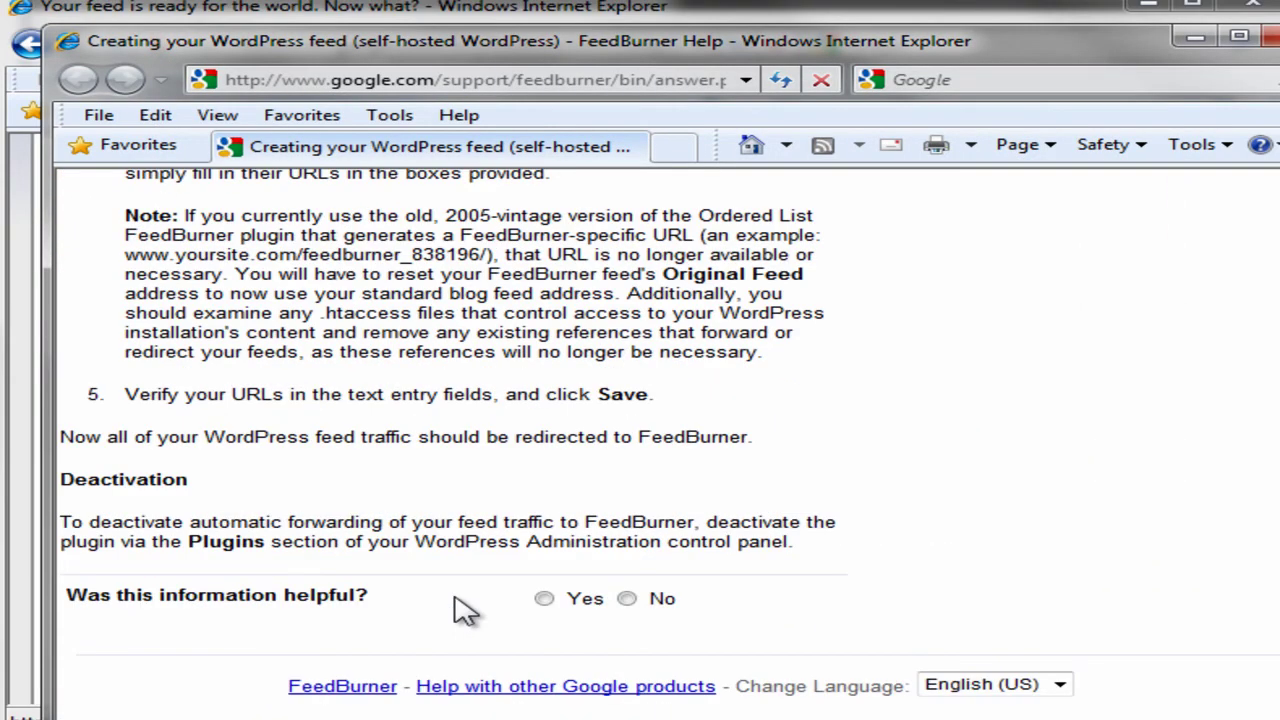
scroll(455, 600, up, 7)
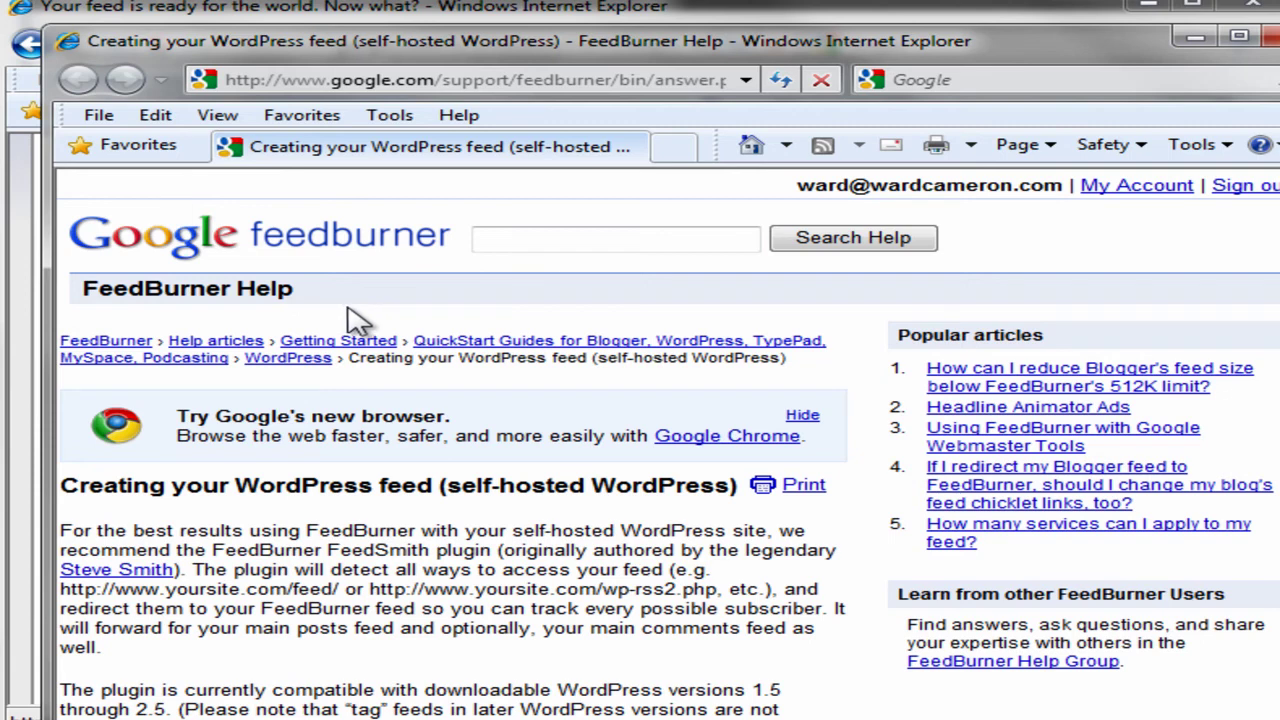
click(1120, 188)
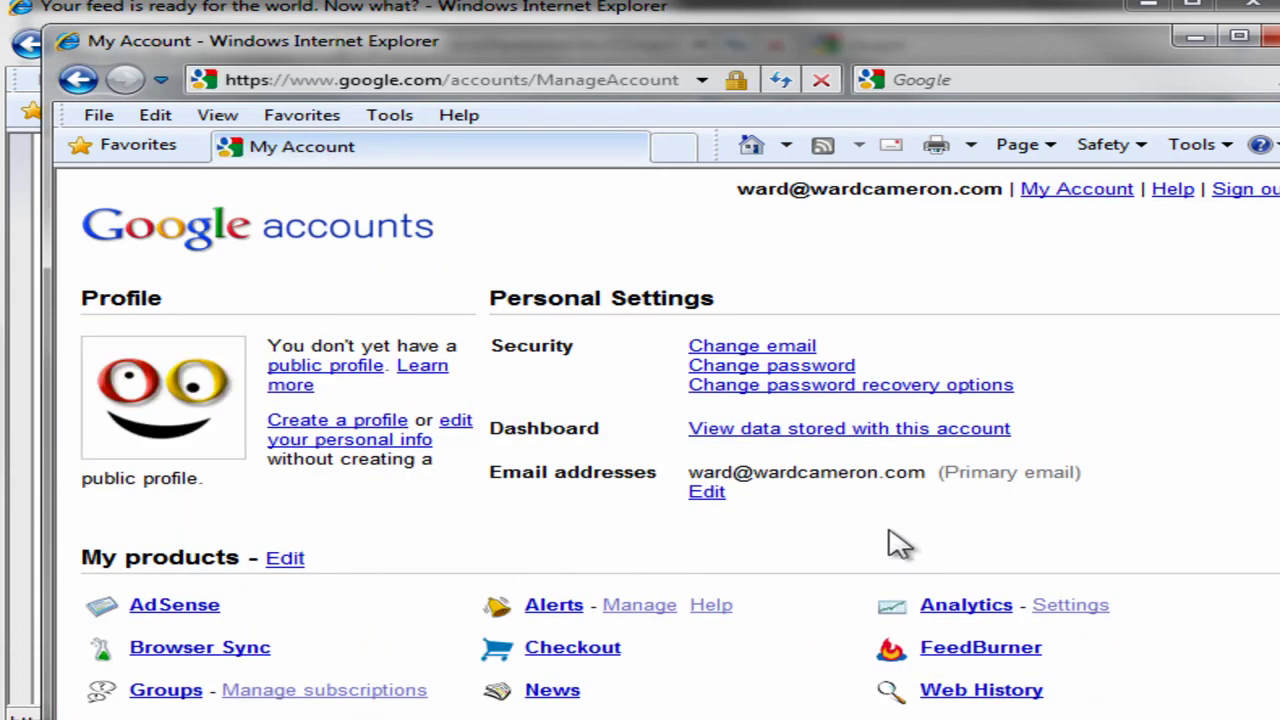
scroll(808, 525, down, 2)
scroll(808, 525, down, 2)
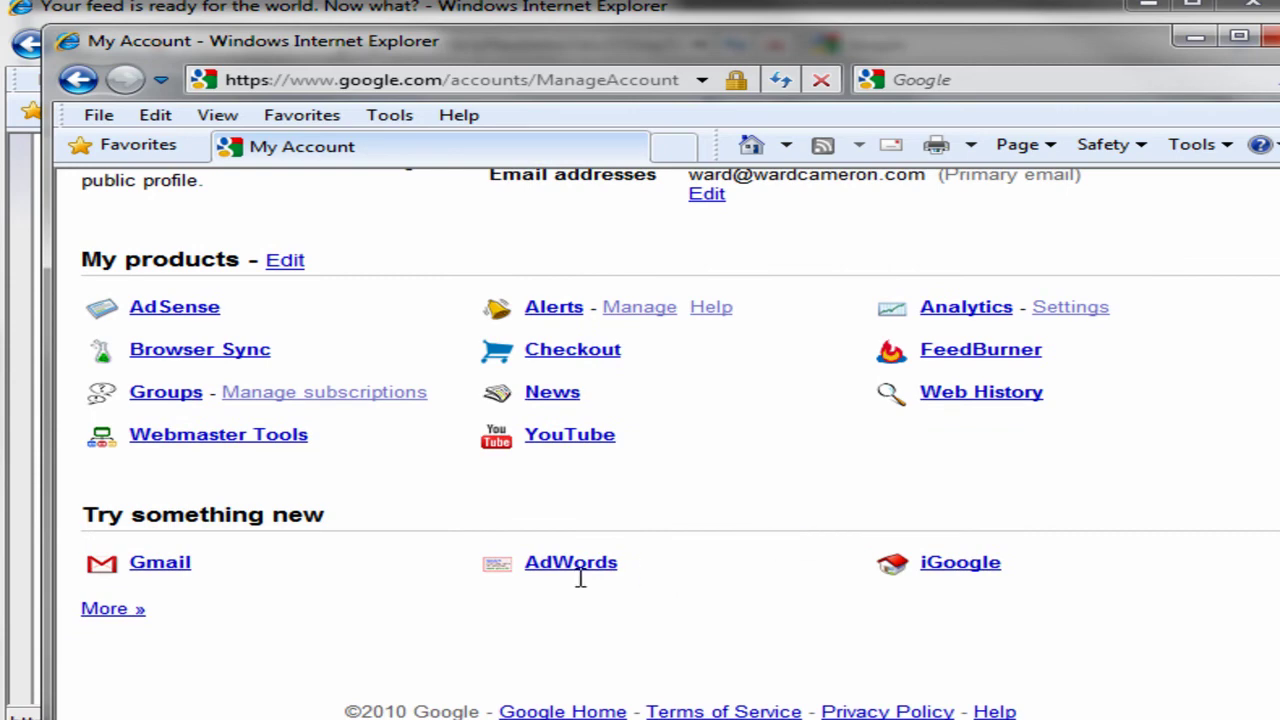
click(983, 352)
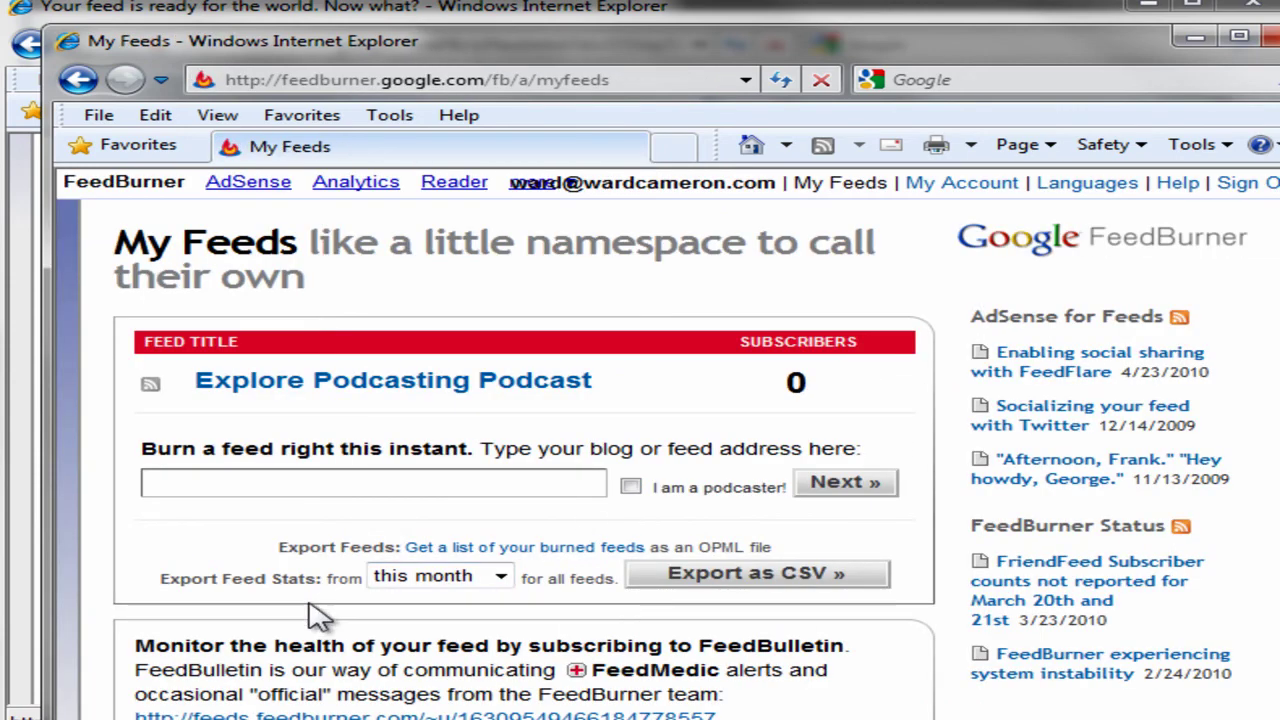
Open Explore Podcasting Podcast's Analyze tab and review its Feed Stats Dashboard.
click(265, 390)
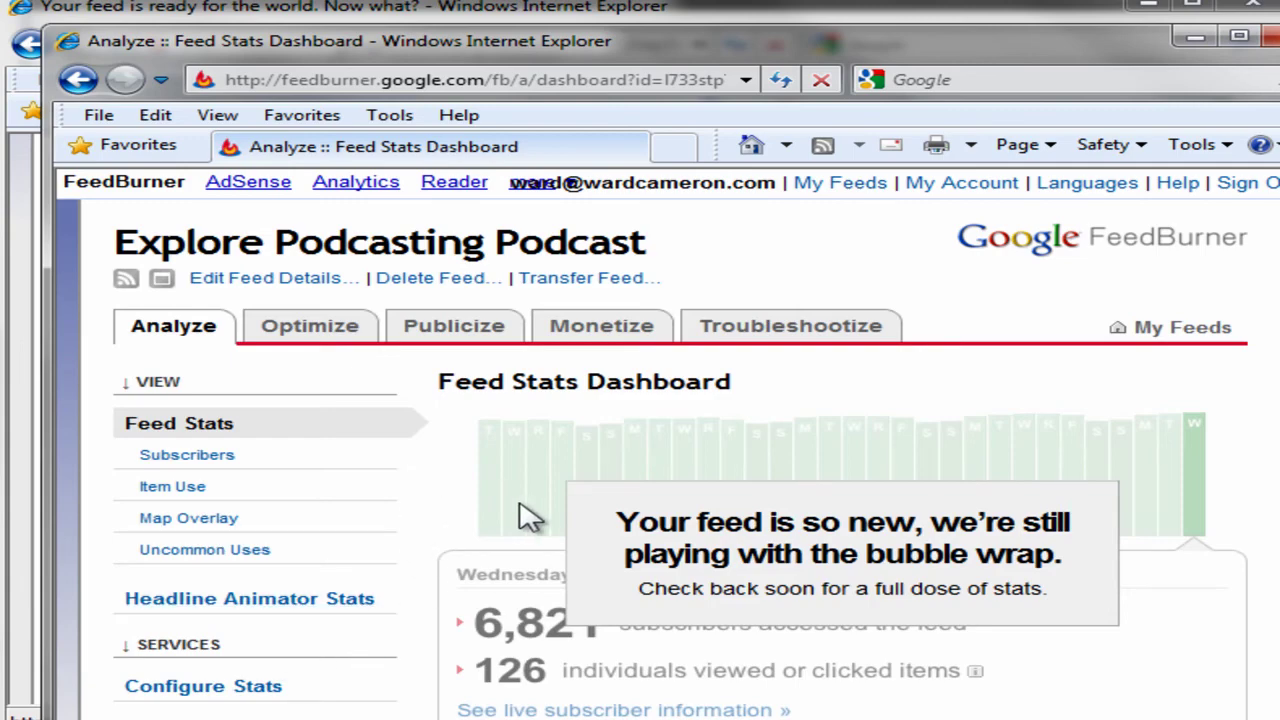
scroll(508, 505, down, 3)
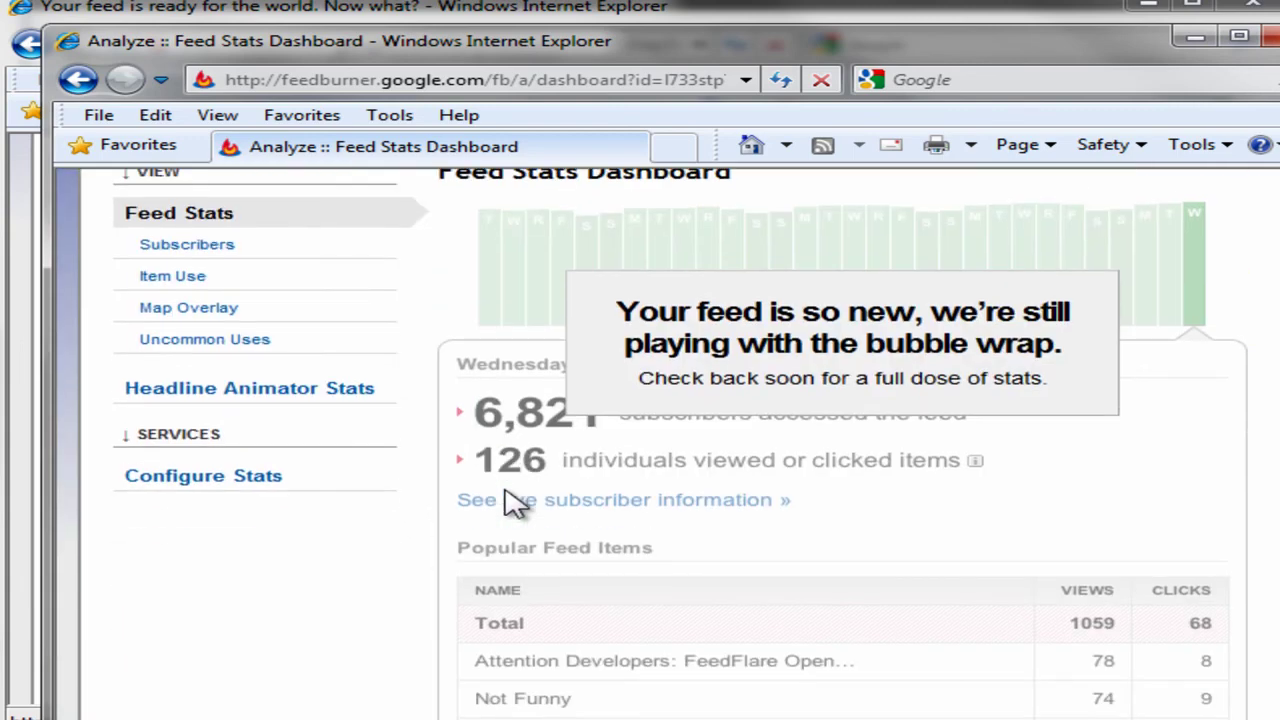
scroll(508, 503, up, 3)
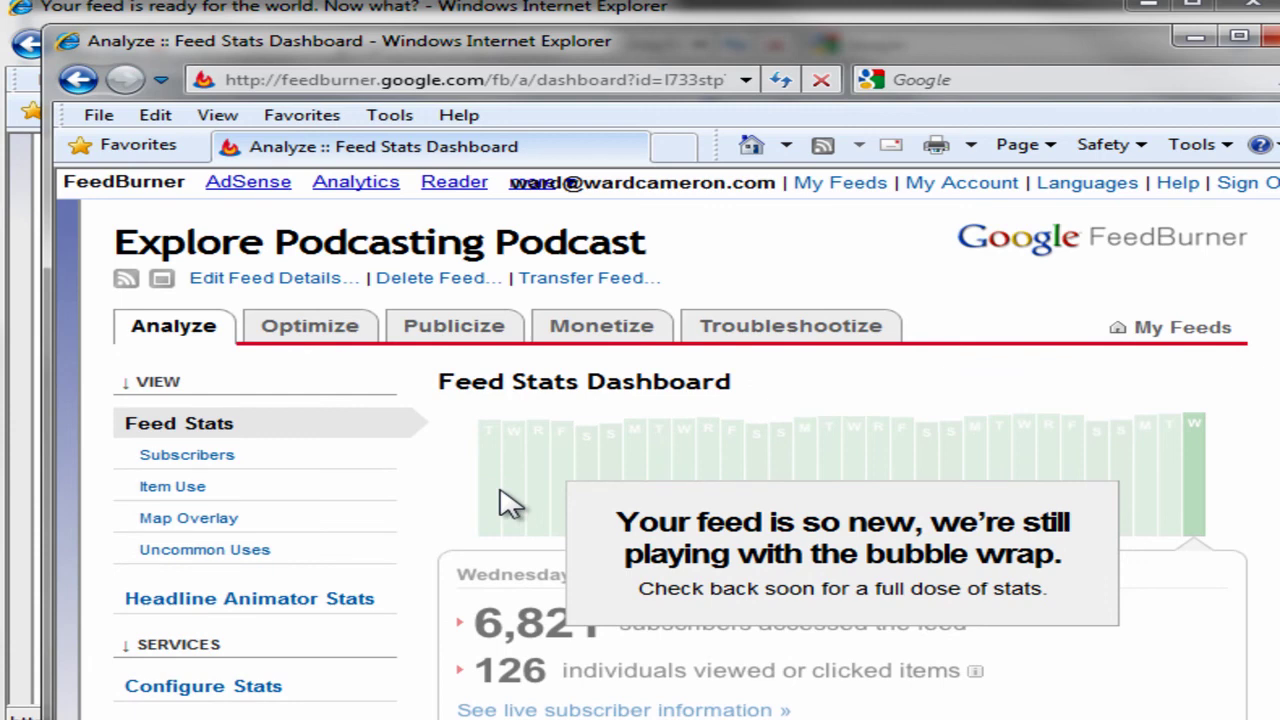